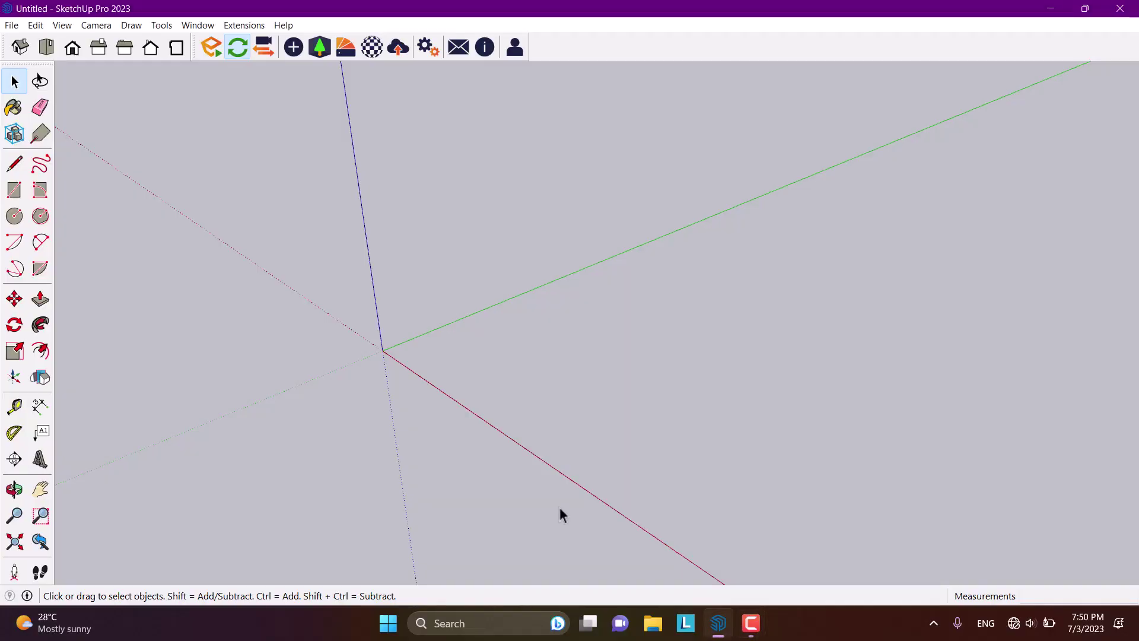
Step: Pick the Rectangle tool in the empty untitled model
click(748, 630)
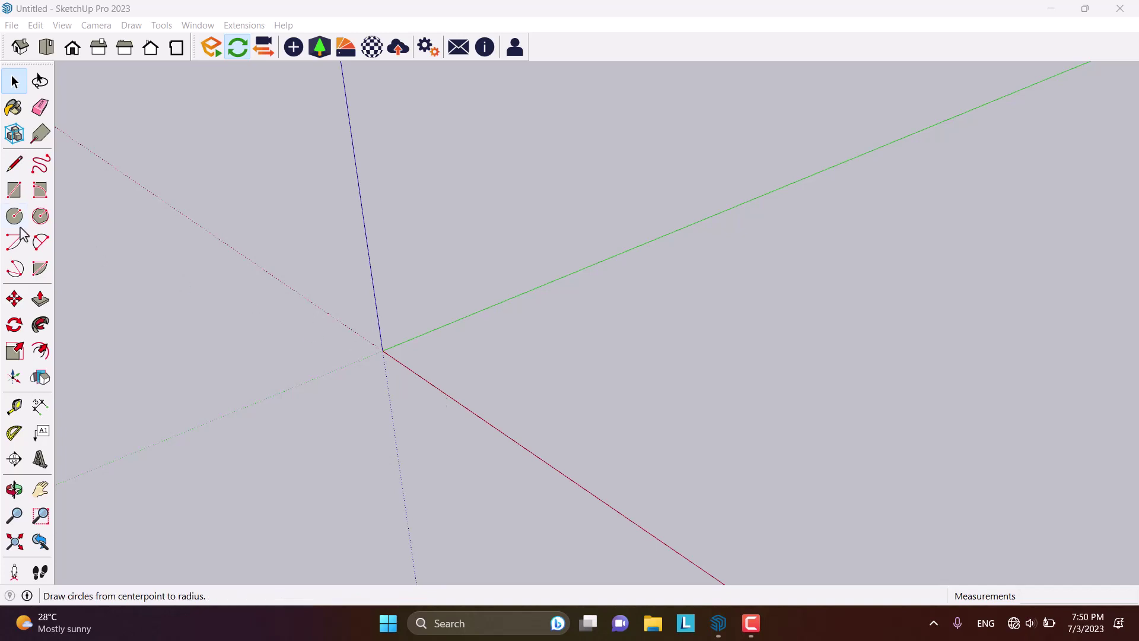
click(14, 191)
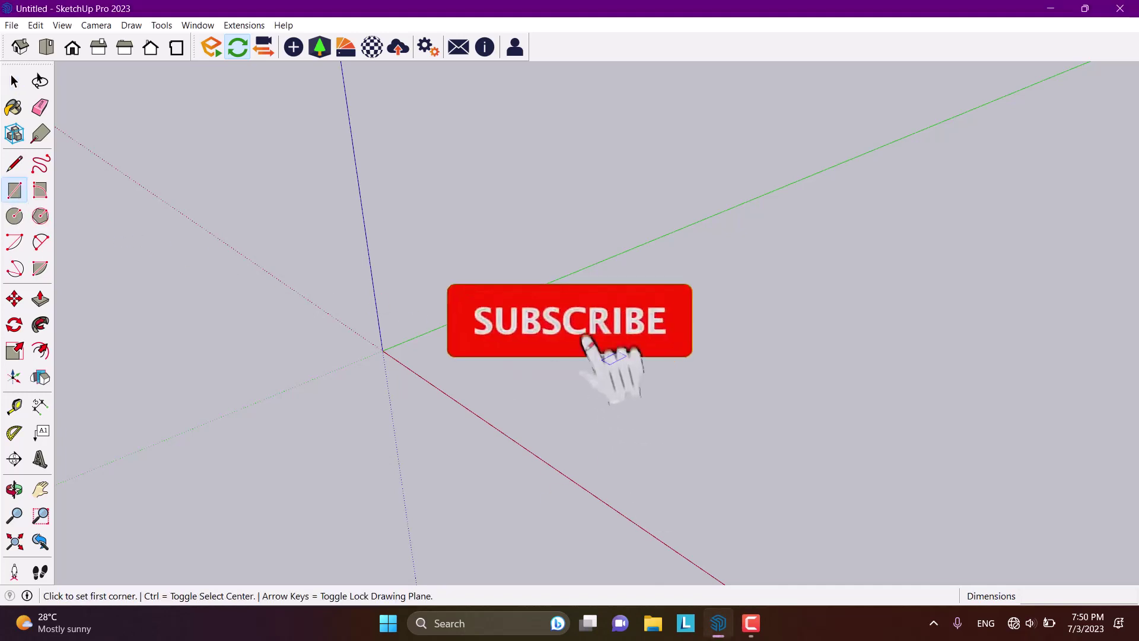
Step: Draw a narrow ground rectangle along the green axis and push/pull it up 8.09 m
click(504, 333)
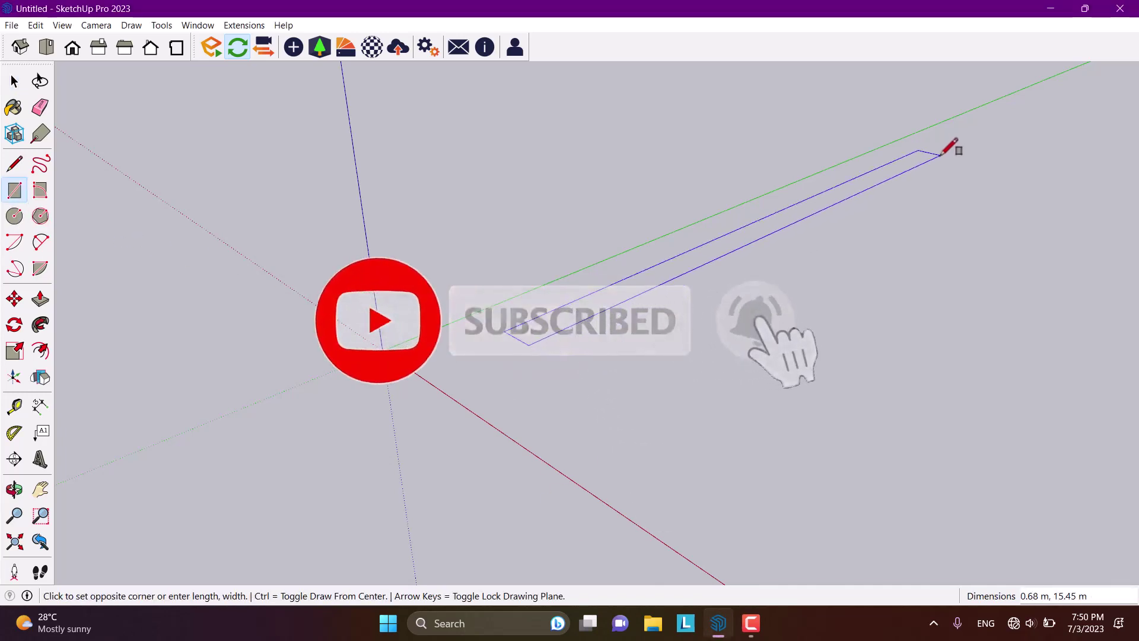
click(884, 176)
click(41, 299)
middle_drag(427, 451, 501, 407)
click(504, 403)
click(569, 136)
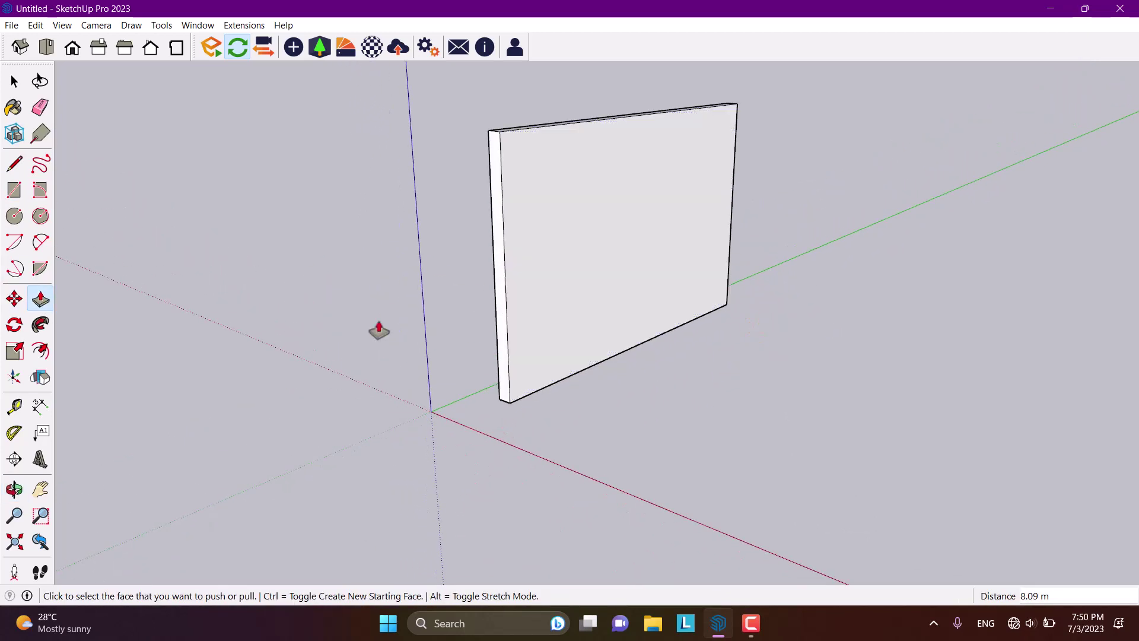
middle_drag(376, 338, 516, 285)
scroll(516, 285, up, 3)
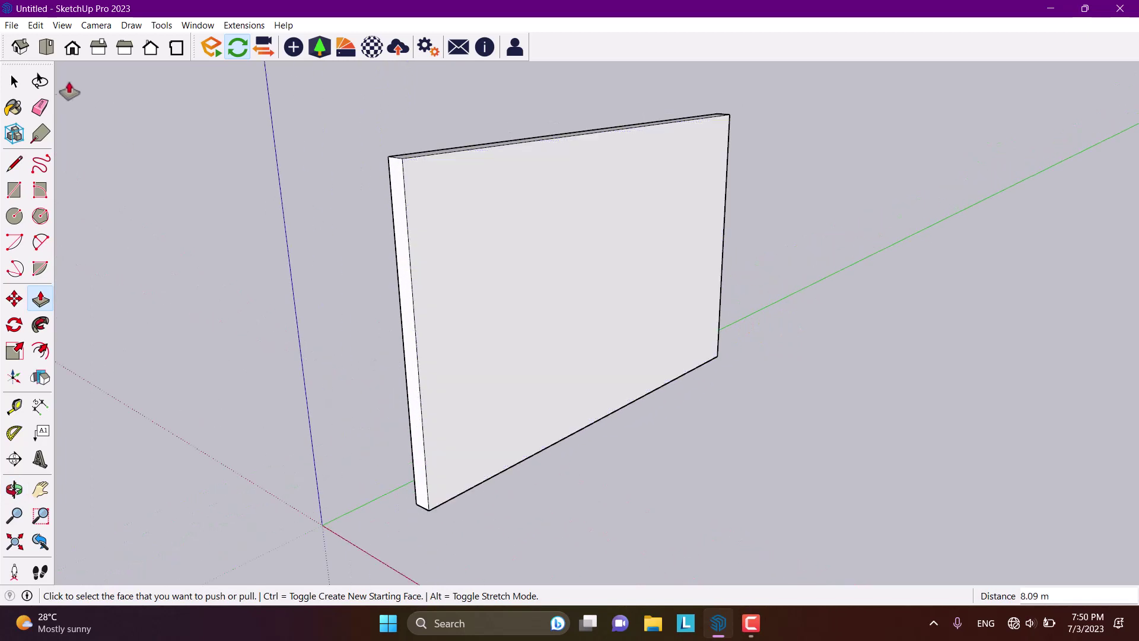
Step: Paint the wall face with Cladding Weathered from the Brick, Cladding and Siding collection
click(14, 109)
click(1066, 199)
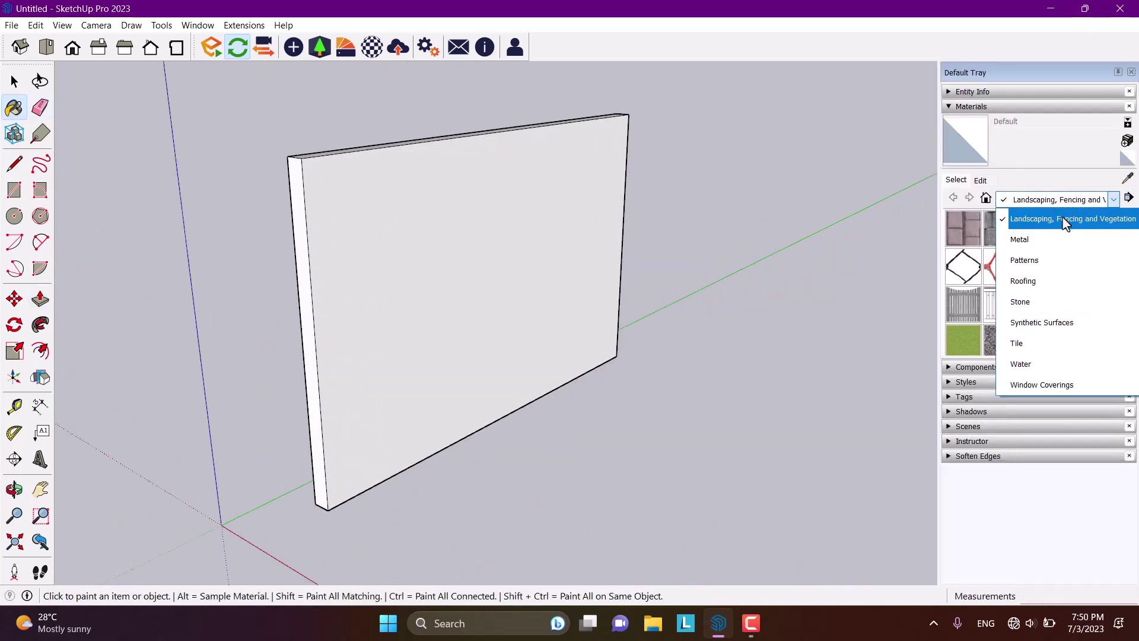
scroll(1064, 227, up, 6)
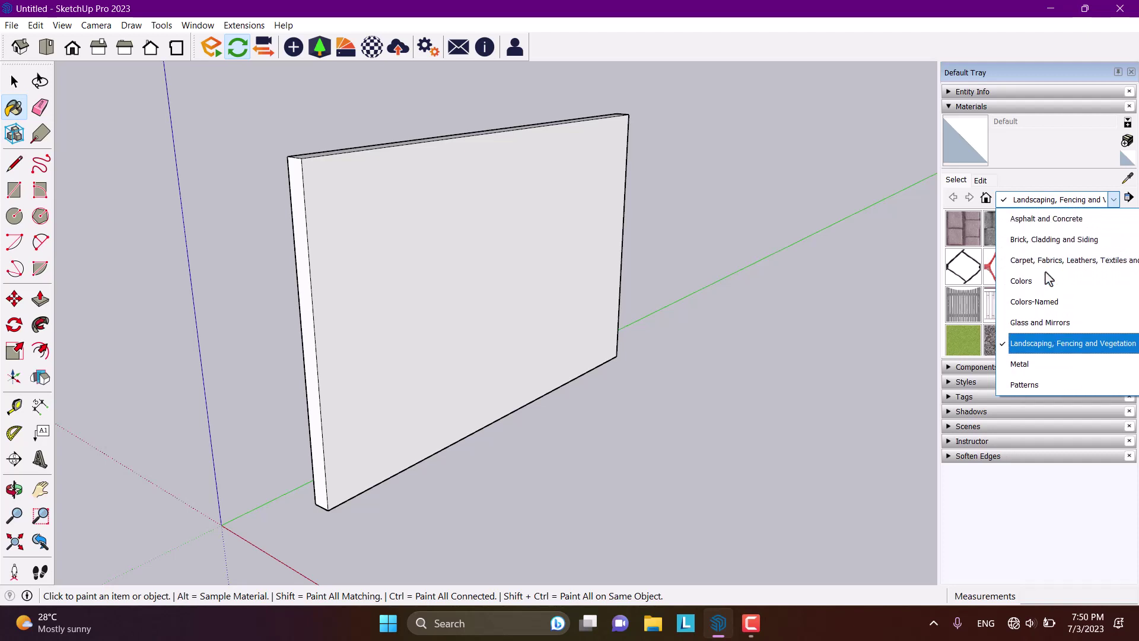
click(1029, 240)
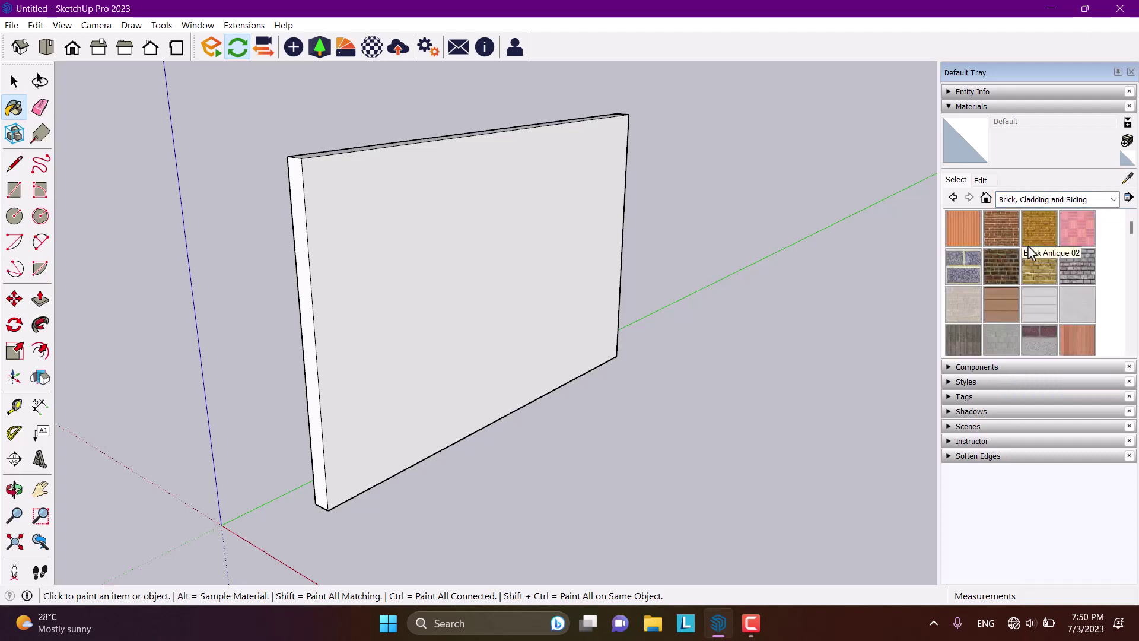
scroll(995, 268, down, 2)
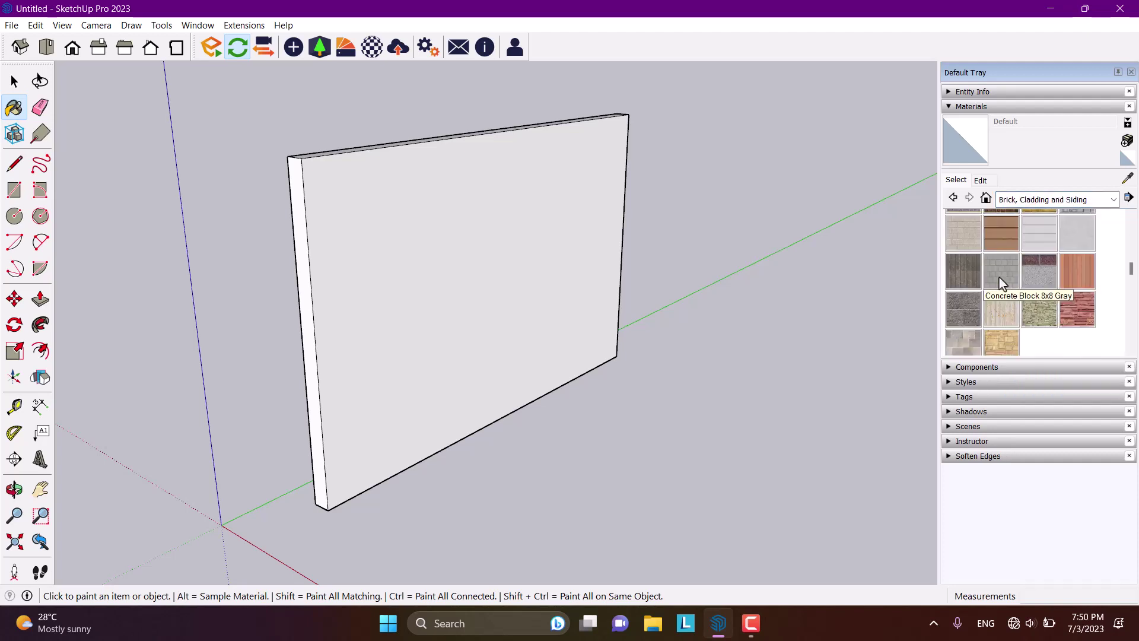
click(963, 271)
click(364, 293)
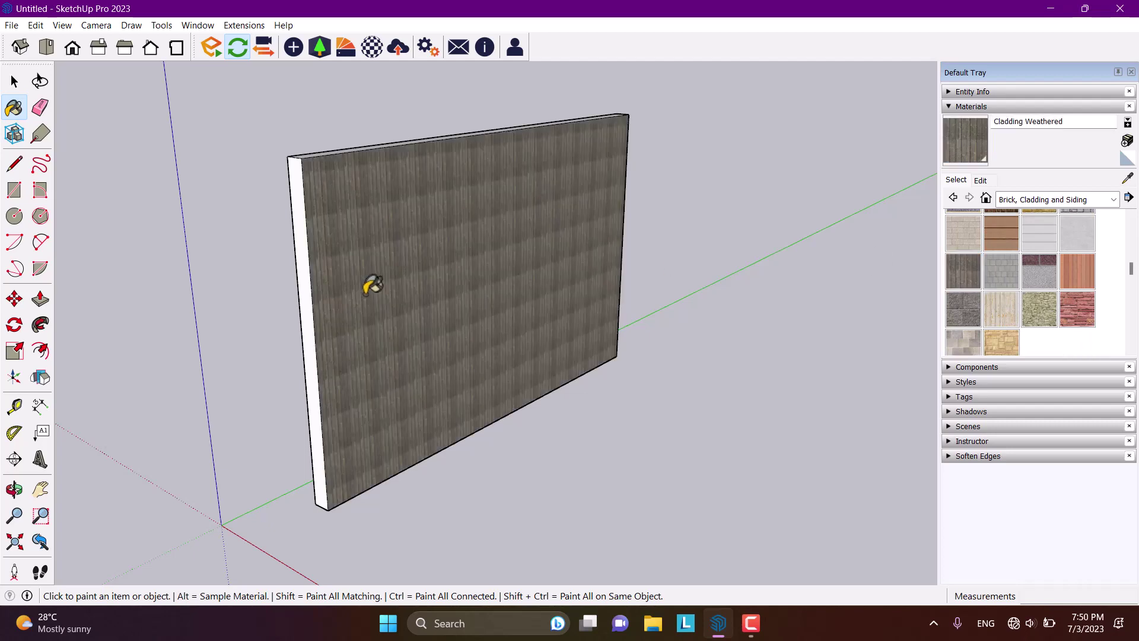
mouse_move(372, 286)
middle_down()
mouse_move(292, 297)
mouse_move(381, 264)
middle_up()
key(space)
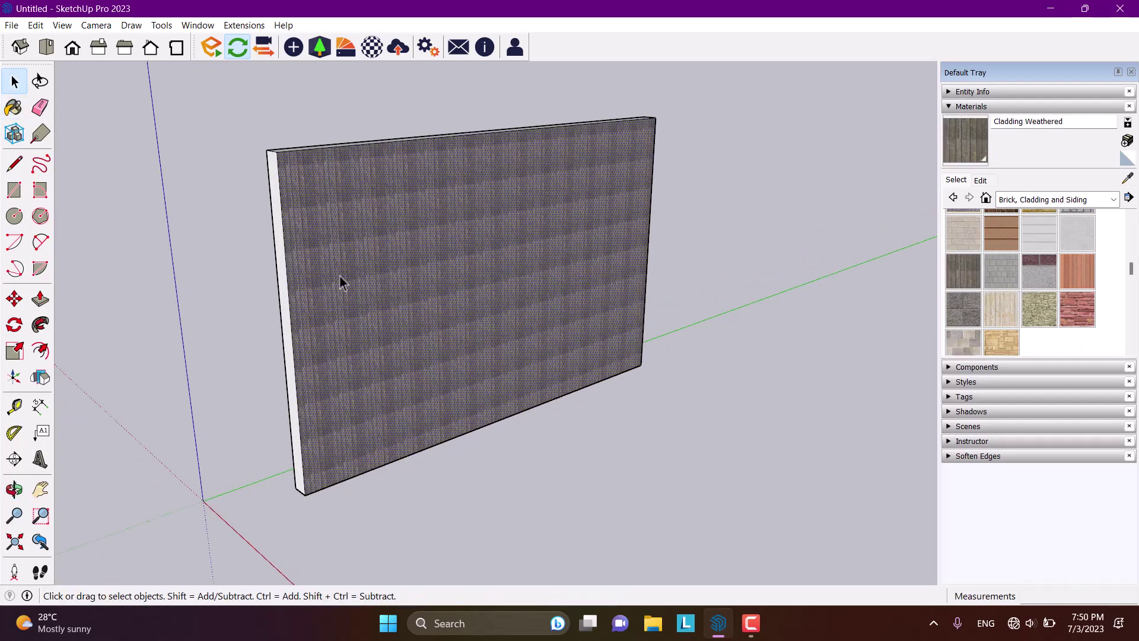
Step: Enter Texture Position mode on the wall's cladding face
scroll(337, 275, up, 3)
right_click(337, 276)
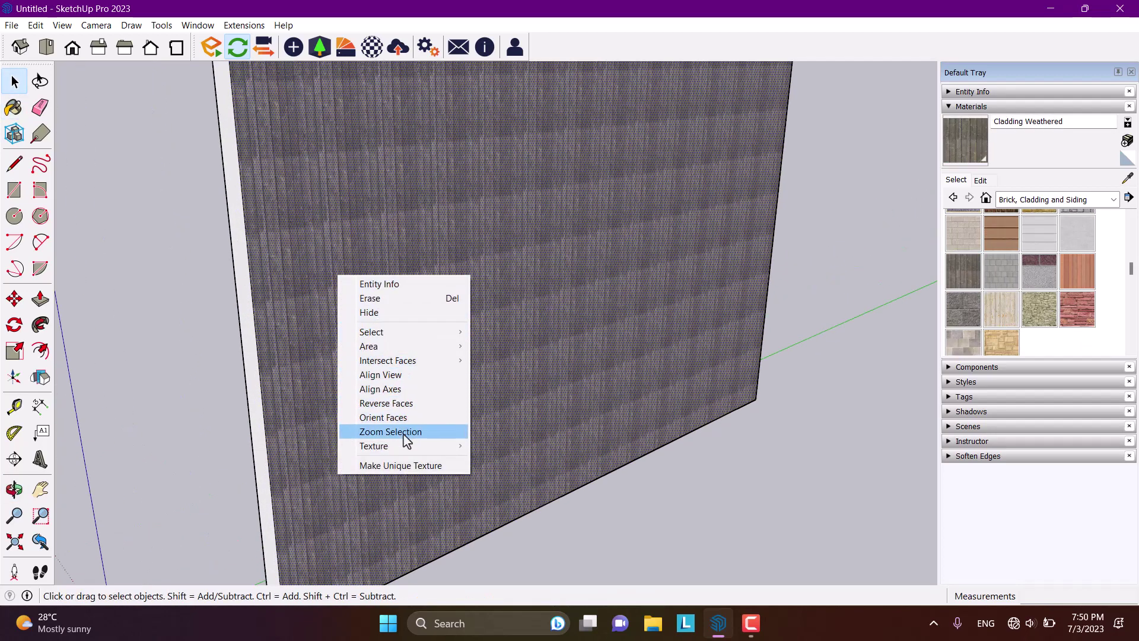
mouse_move(401, 446)
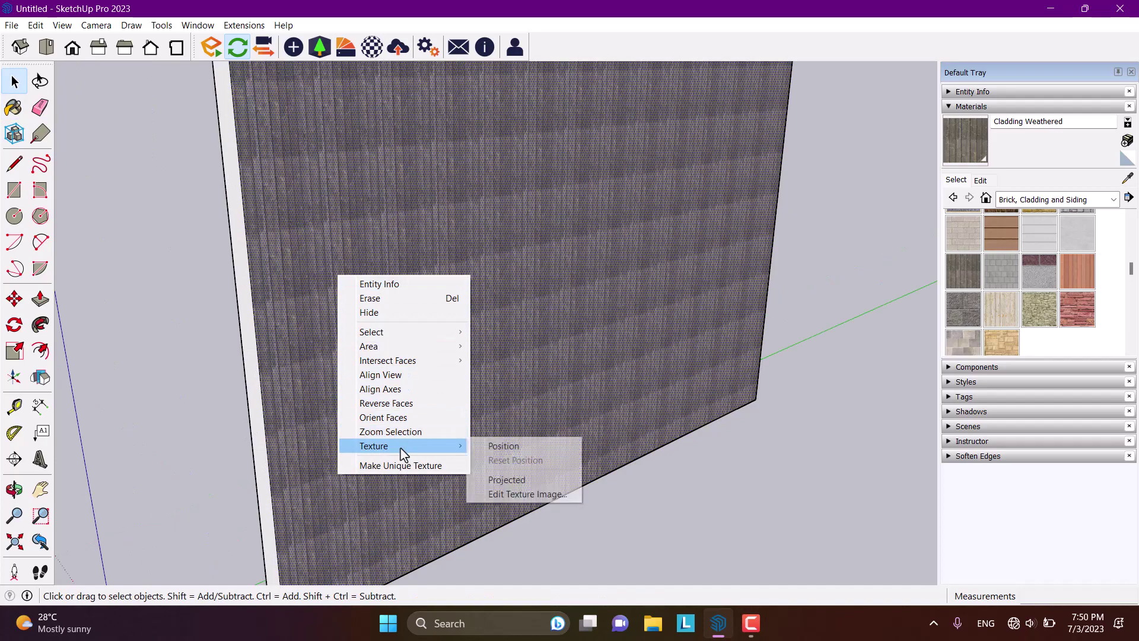
click(471, 448)
scroll(406, 333, down, 5)
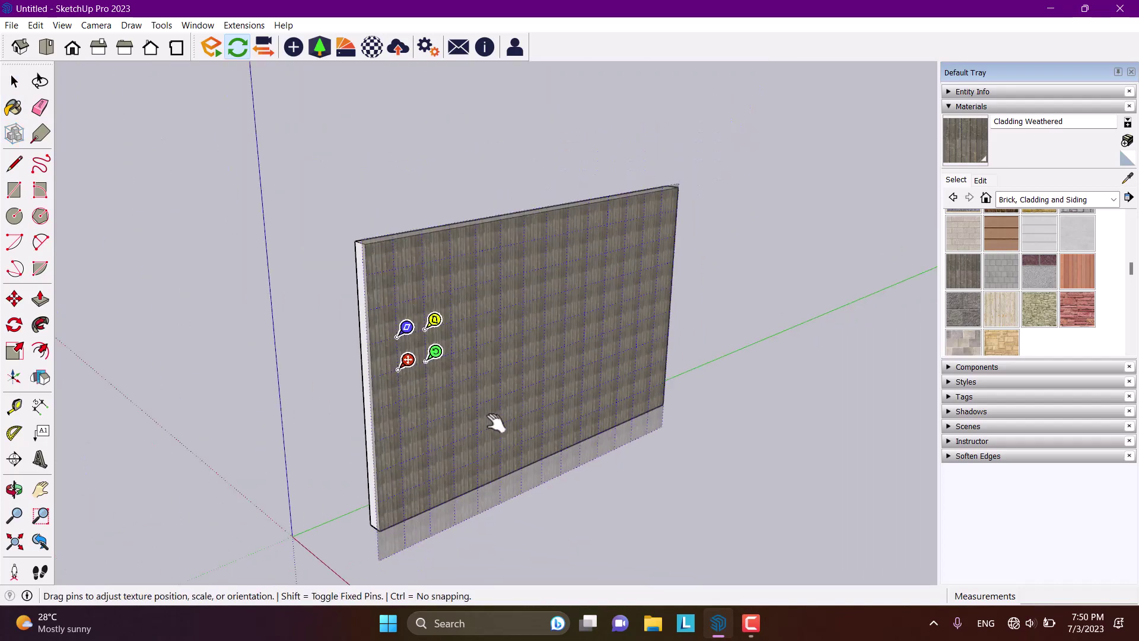
middle_drag(501, 421, 402, 371)
scroll(386, 344, up, 1)
Step: Move, stretch and rotate the cladding texture so the planks run diagonally, then confirm
drag(377, 343, 360, 360)
scroll(362, 356, up, 3)
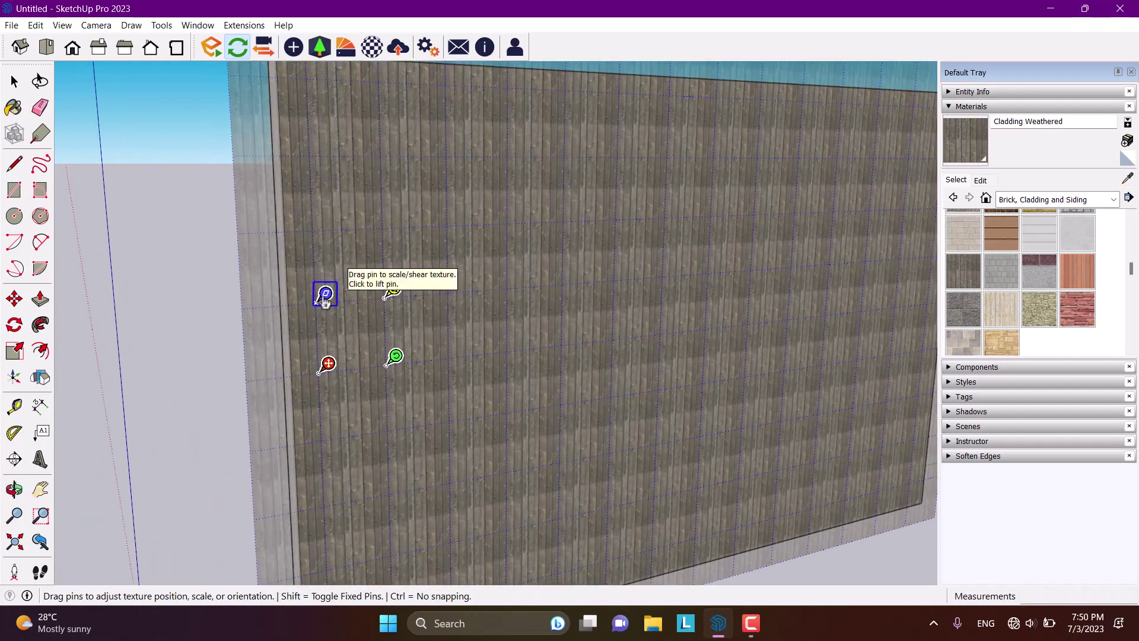
drag(325, 300, 329, 236)
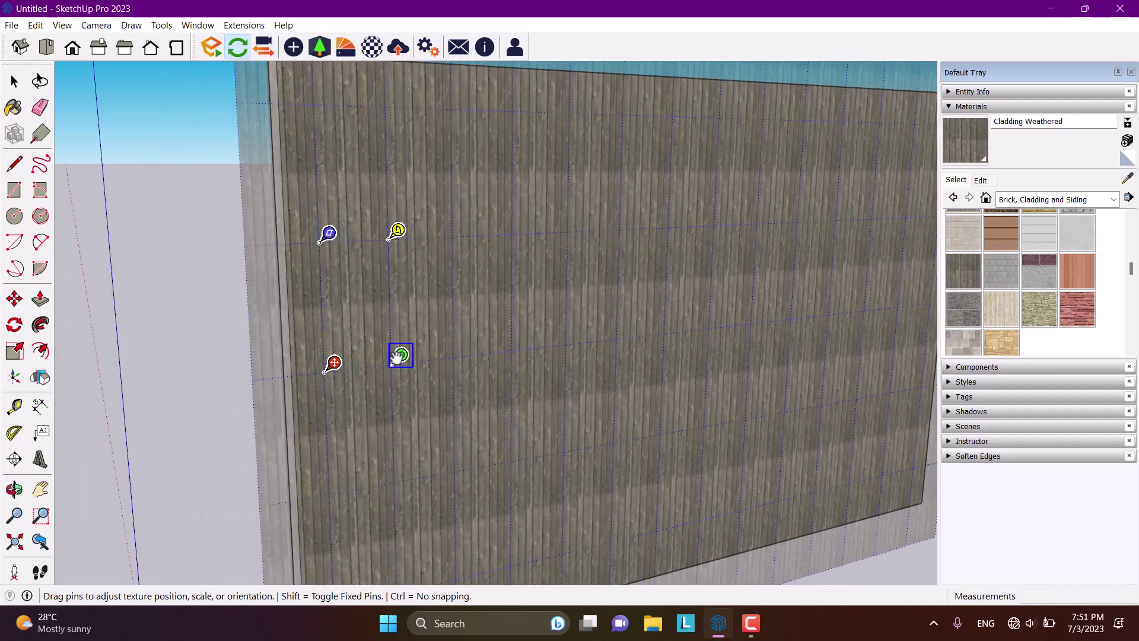
drag(399, 357, 377, 299)
scroll(436, 295, down, 4)
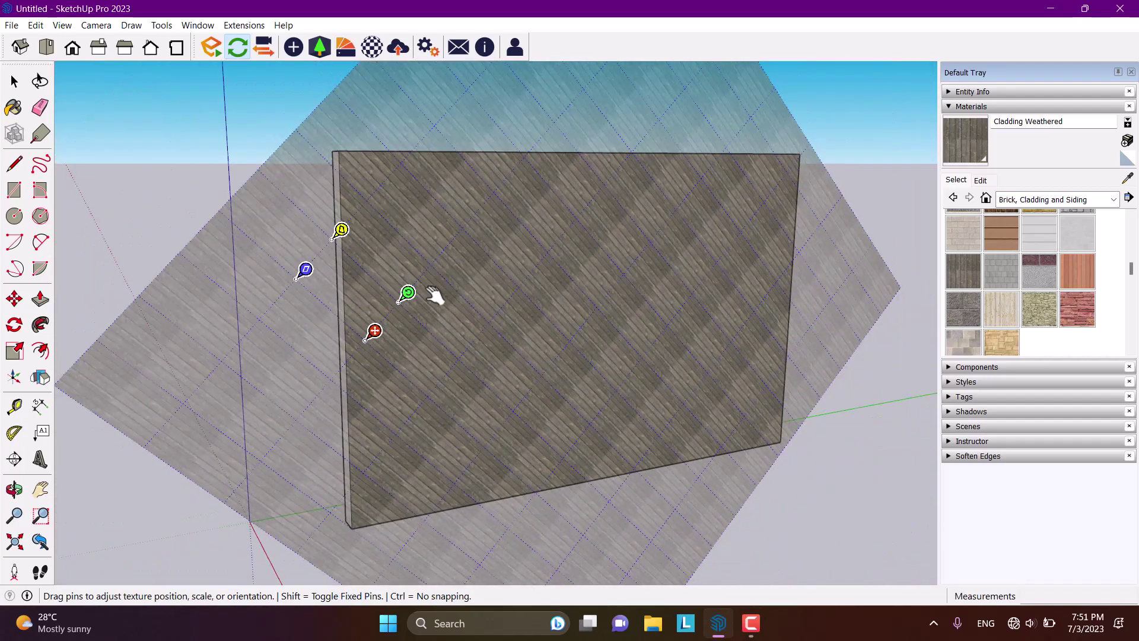
scroll(435, 295, down, 2)
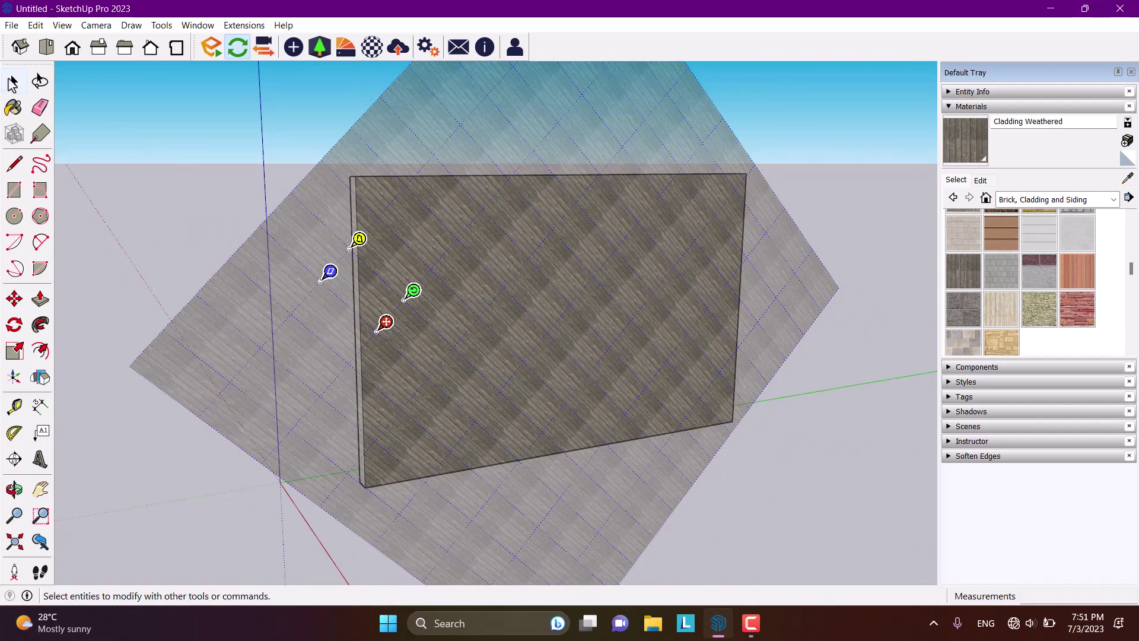
click(14, 81)
scroll(525, 389, up, 3)
scroll(442, 387, down, 1)
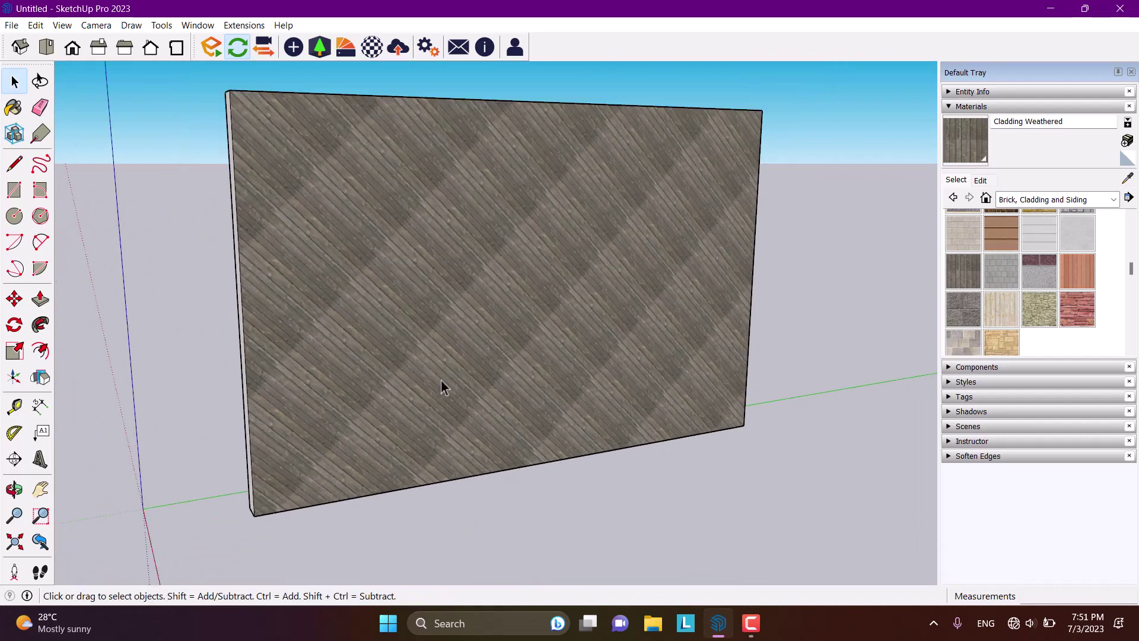
Step: Set the Cladding Weathered texture size to 1.46 m in the Edit tab
click(980, 180)
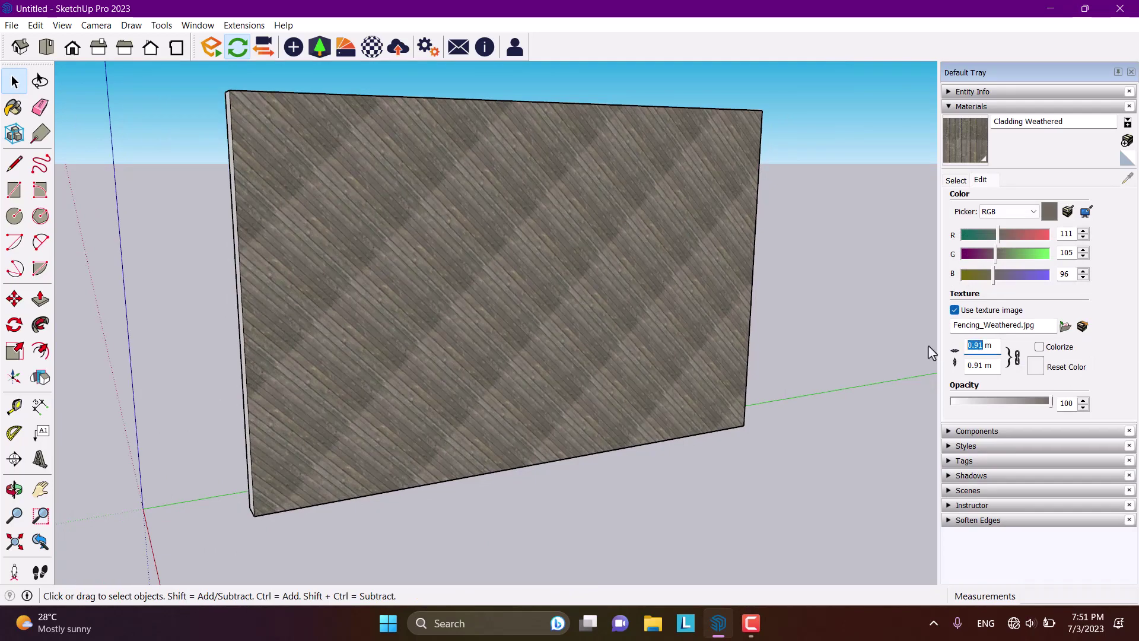
text(1.46)
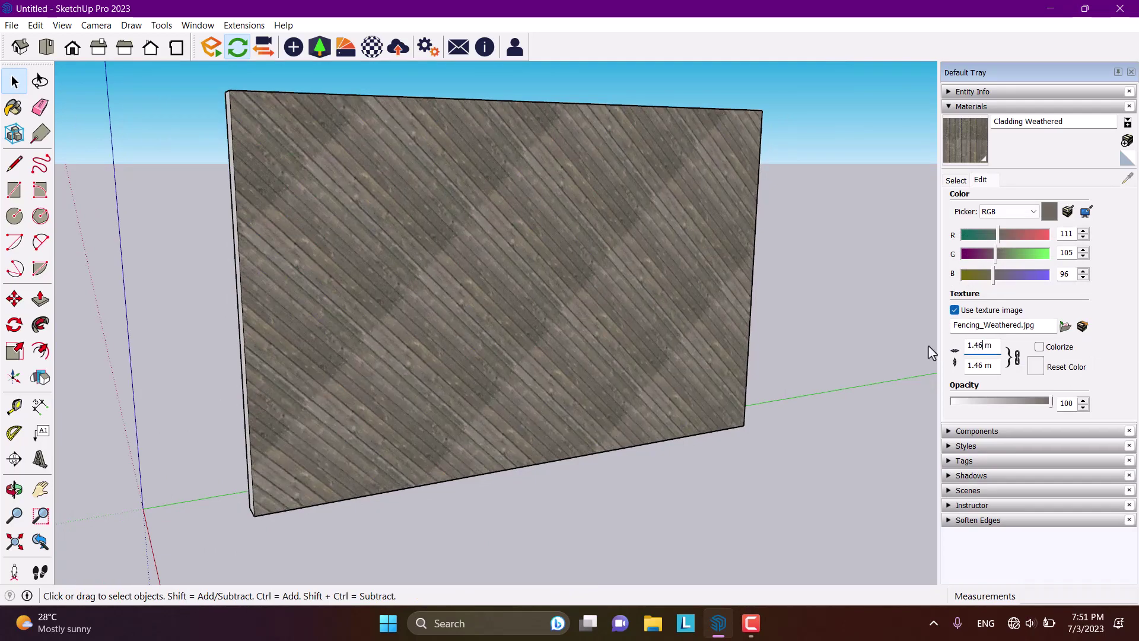
middle_drag(782, 379, 602, 338)
scroll(599, 339, up, 3)
scroll(599, 333, up, 2)
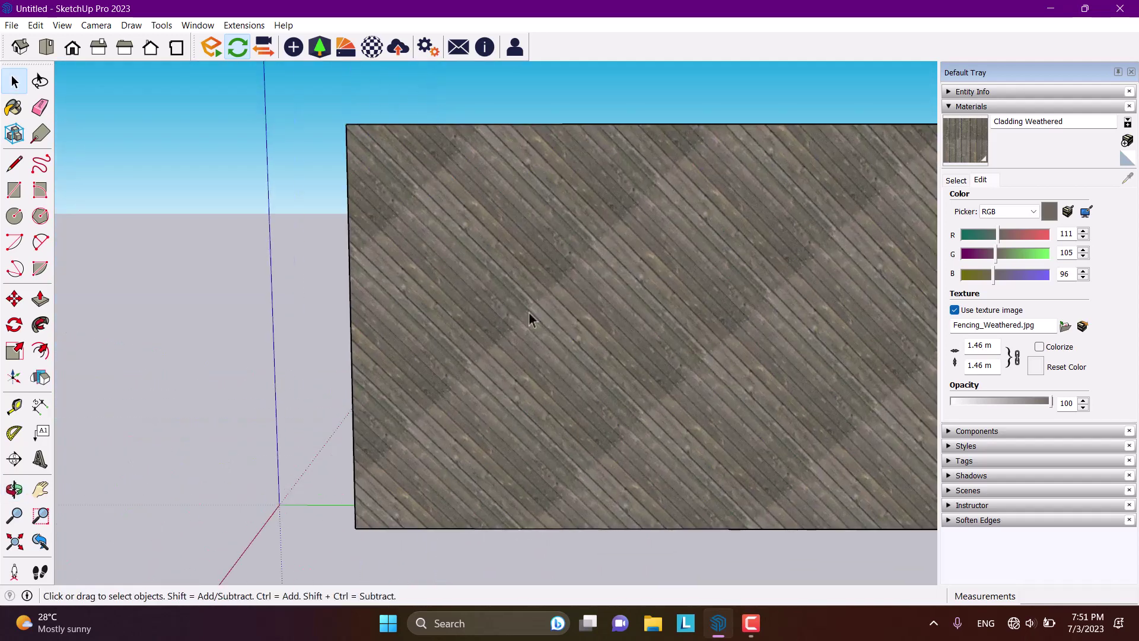
scroll(429, 288, down, 3)
Step: Select the whole wall with all its faces and make it a group
middle_drag(453, 298, 539, 250)
triple_click(487, 237)
right_click(486, 236)
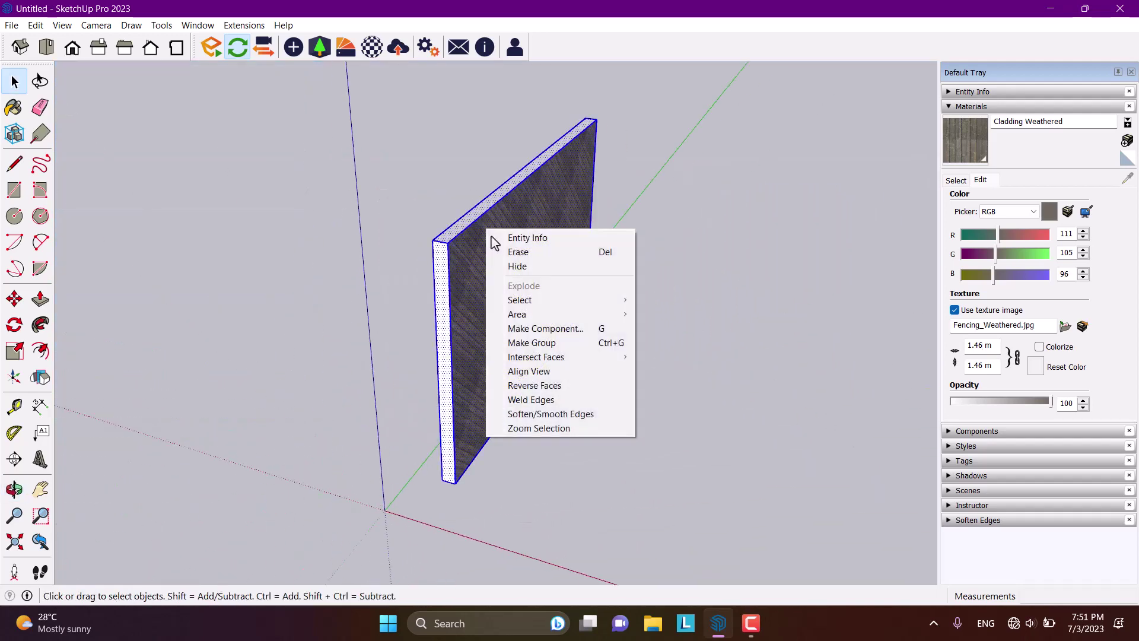
click(564, 356)
click(657, 404)
middle_drag(635, 398, 522, 374)
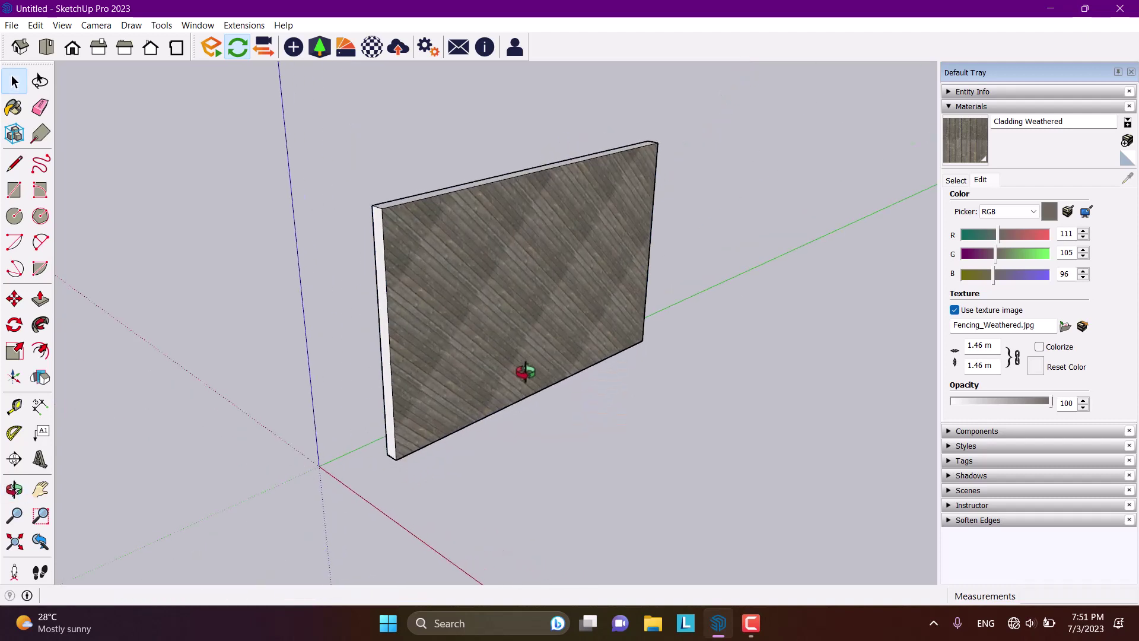
Step: Draw a small base rectangle on the ground in front of the wall
click(15, 190)
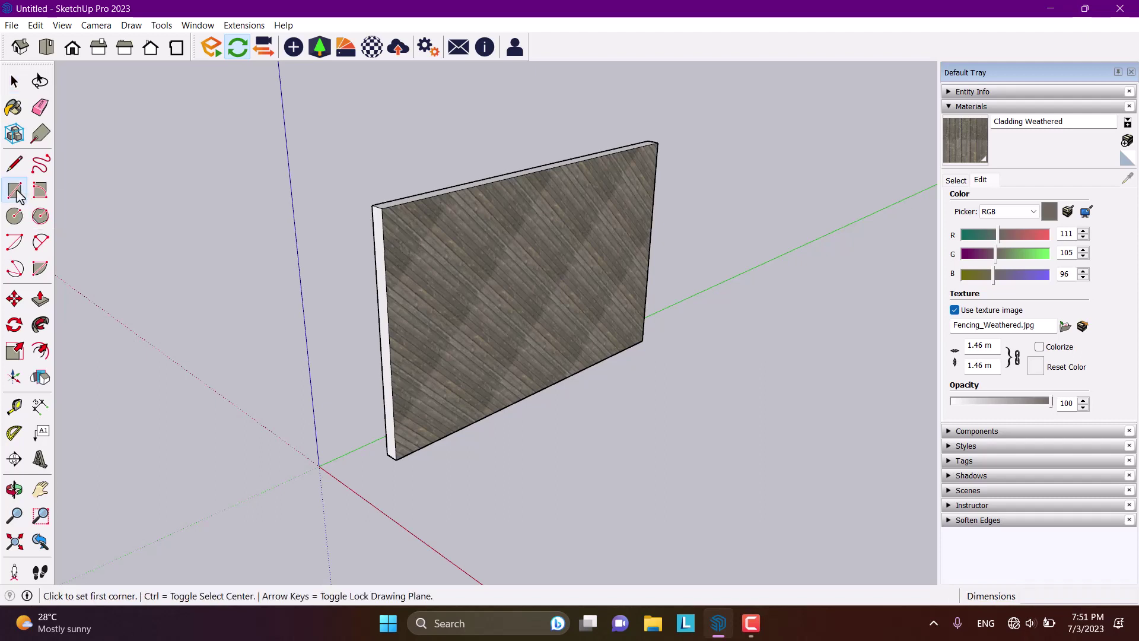
click(543, 442)
scroll(541, 443, up, 5)
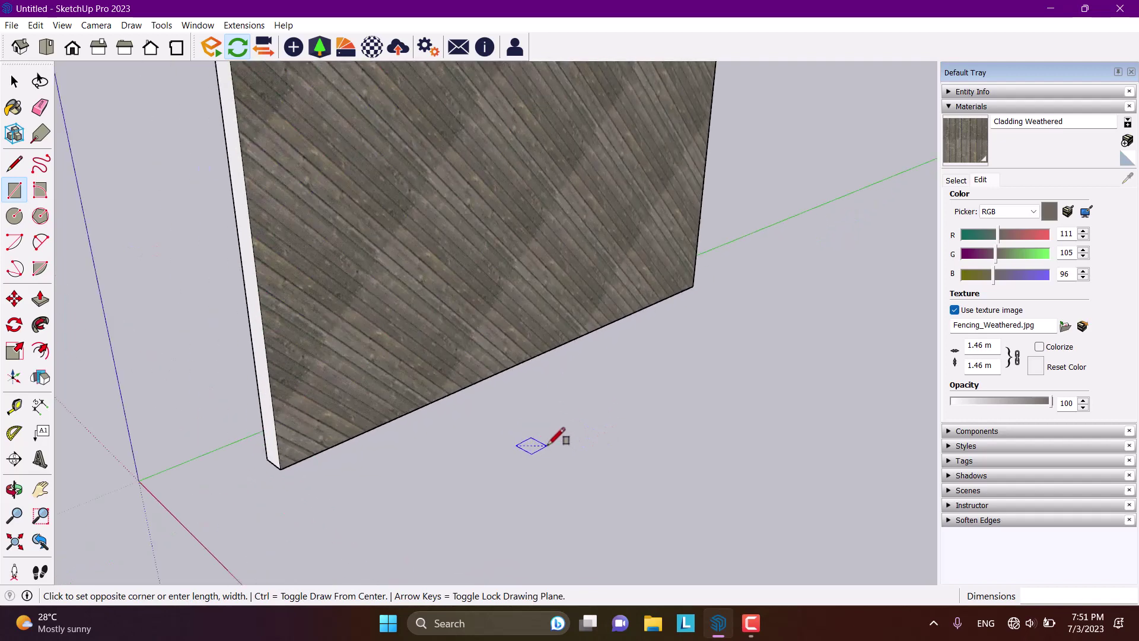
scroll(541, 441, up, 1)
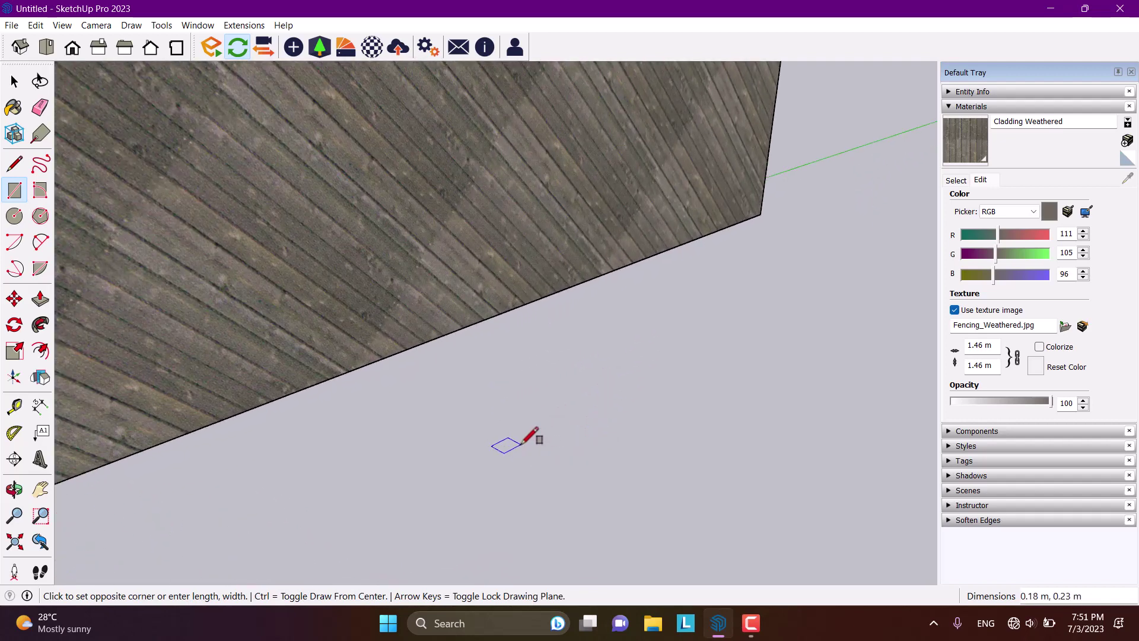
scroll(530, 436, up, 3)
click(510, 442)
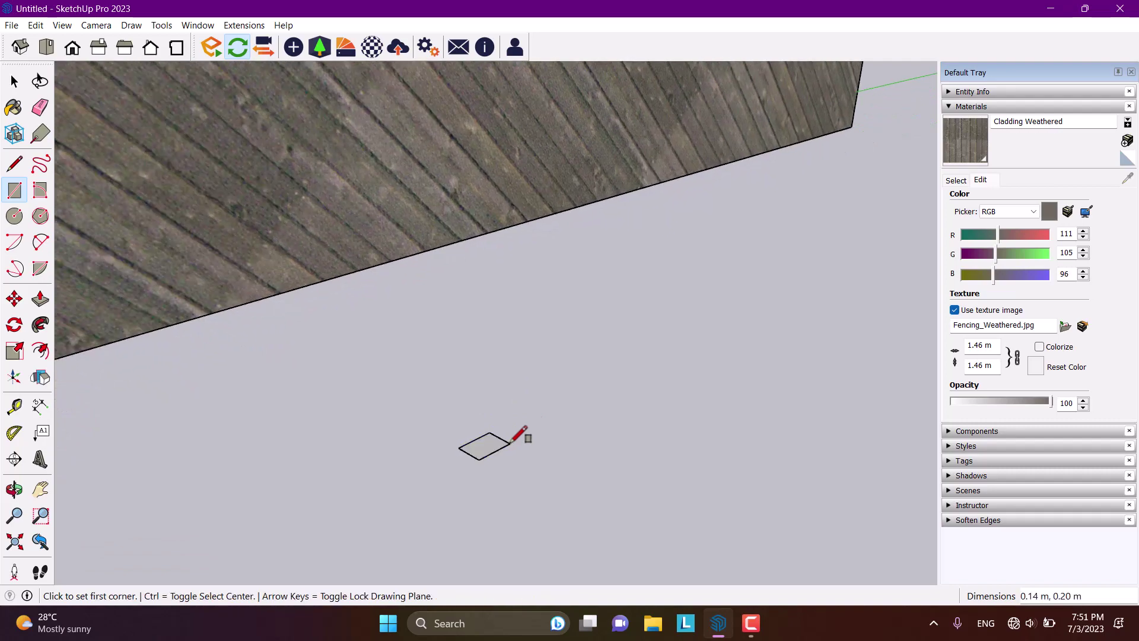
scroll(507, 421, down, 3)
Step: Push/pull the base rectangle up into a tall thin post
click(40, 297)
click(492, 432)
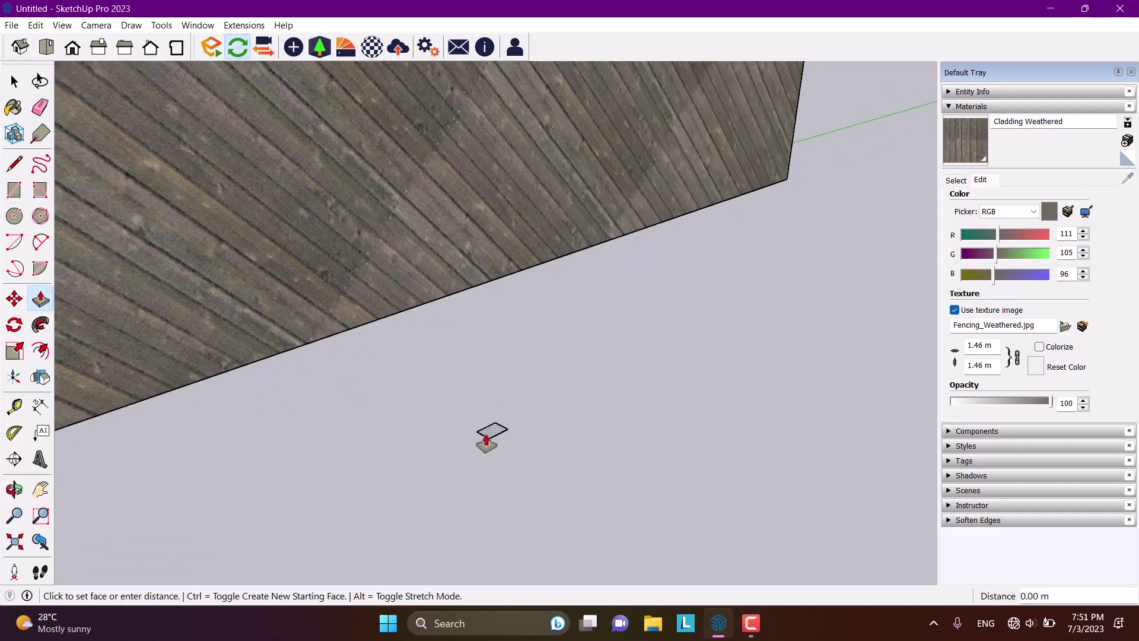
scroll(491, 436, down, 4)
middle_drag(482, 285, 381, 145)
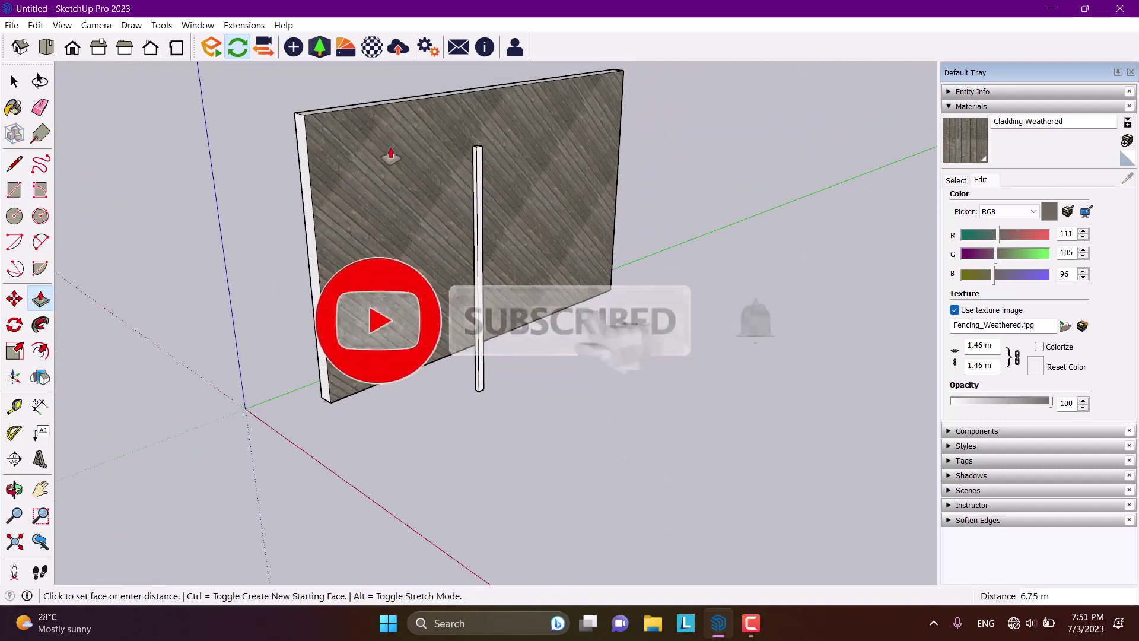
click(356, 112)
middle_drag(432, 198, 462, 264)
Step: Make the post a group and open it for editing
key(space)
click(481, 240)
right_click(480, 236)
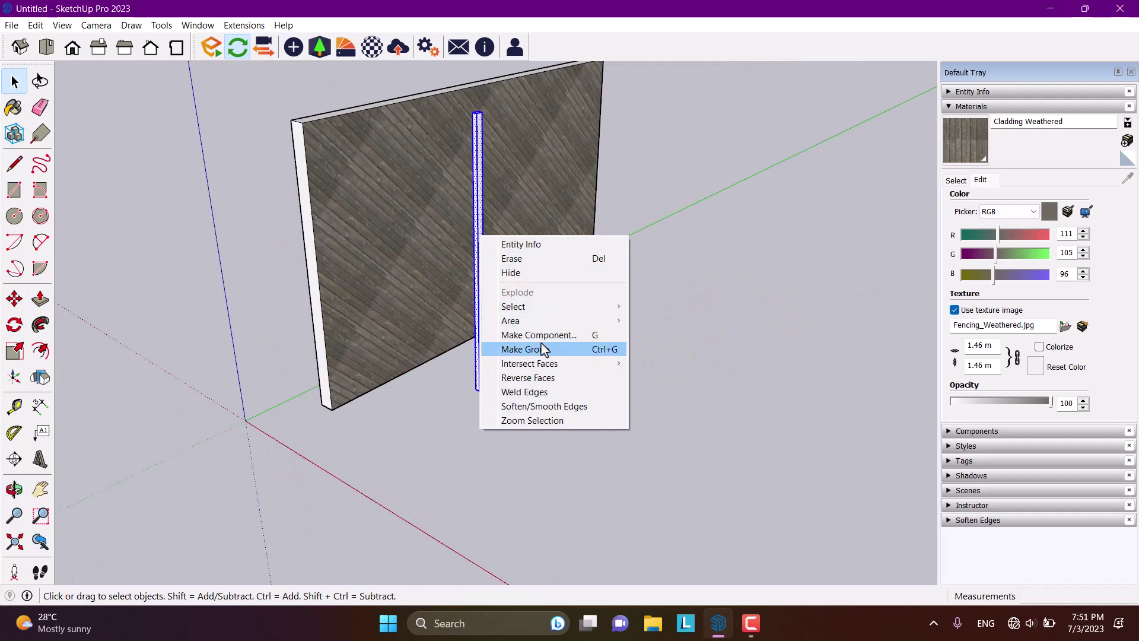
click(540, 349)
double_click(482, 267)
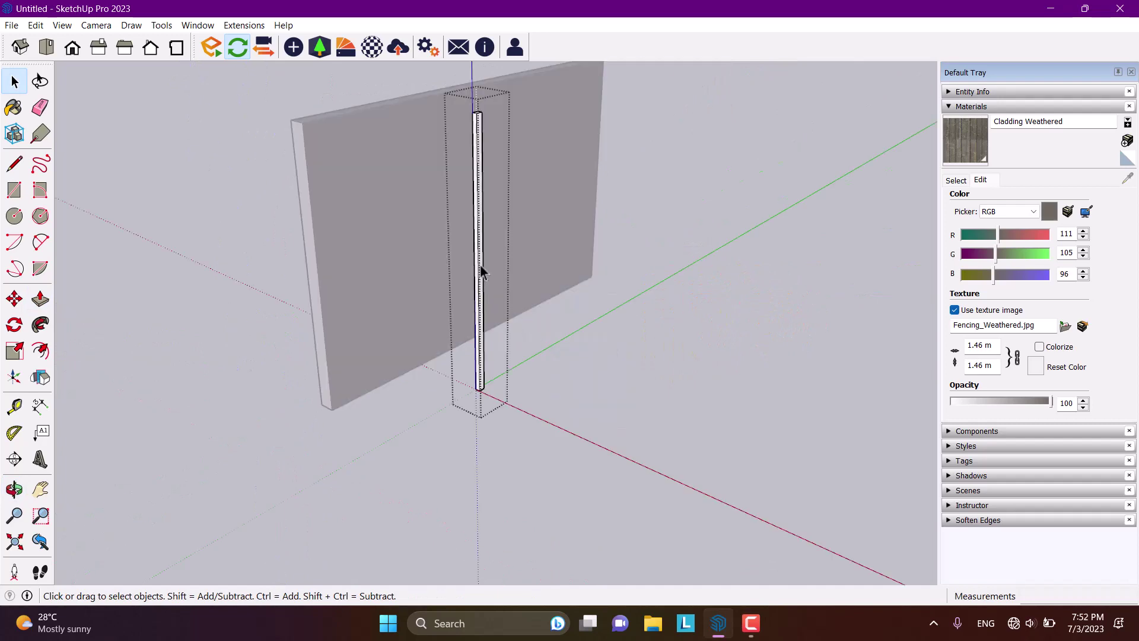
middle_drag(479, 264, 437, 371)
scroll(511, 278, up, 3)
Step: Copy the post geometry 1.43 m sideways with Move+Ctrl and close the group
key(ctrl+a)
click(14, 298)
middle_drag(719, 480, 546, 549)
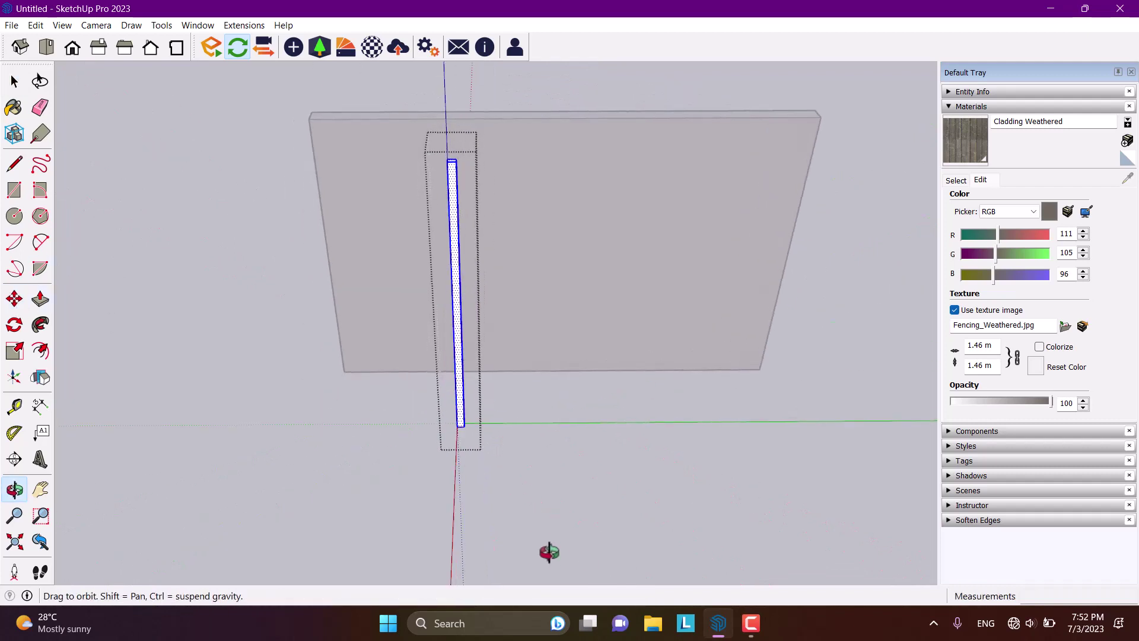
scroll(537, 454, up, 5)
key(ctrl)
click(418, 445)
click(497, 446)
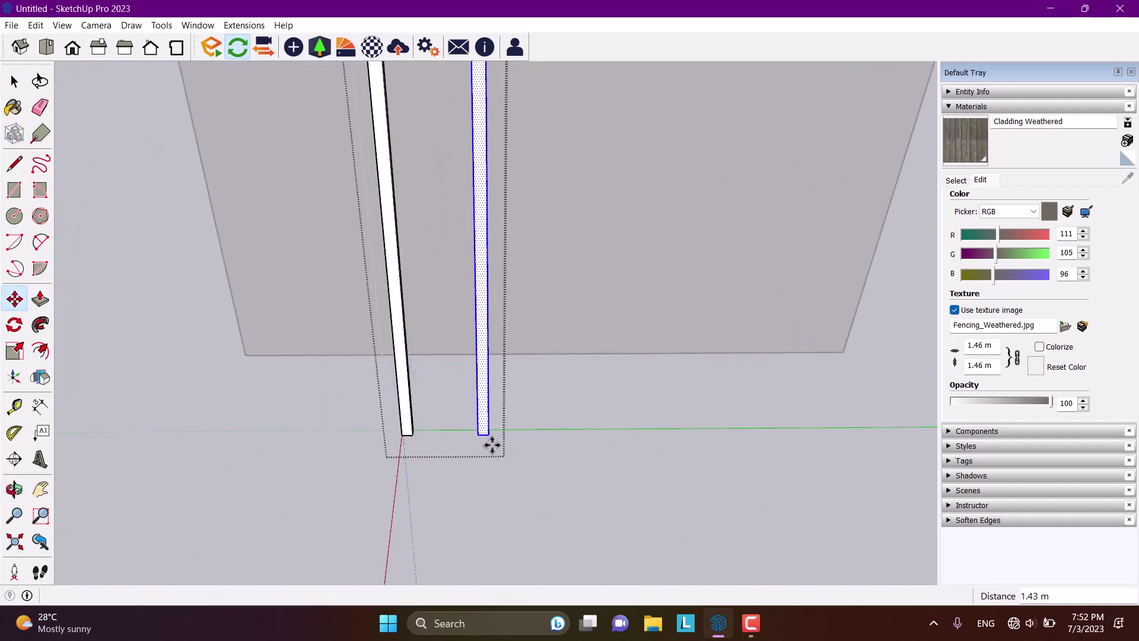
scroll(490, 445, down, 5)
middle_drag(490, 444, 737, 442)
key(space)
click(604, 353)
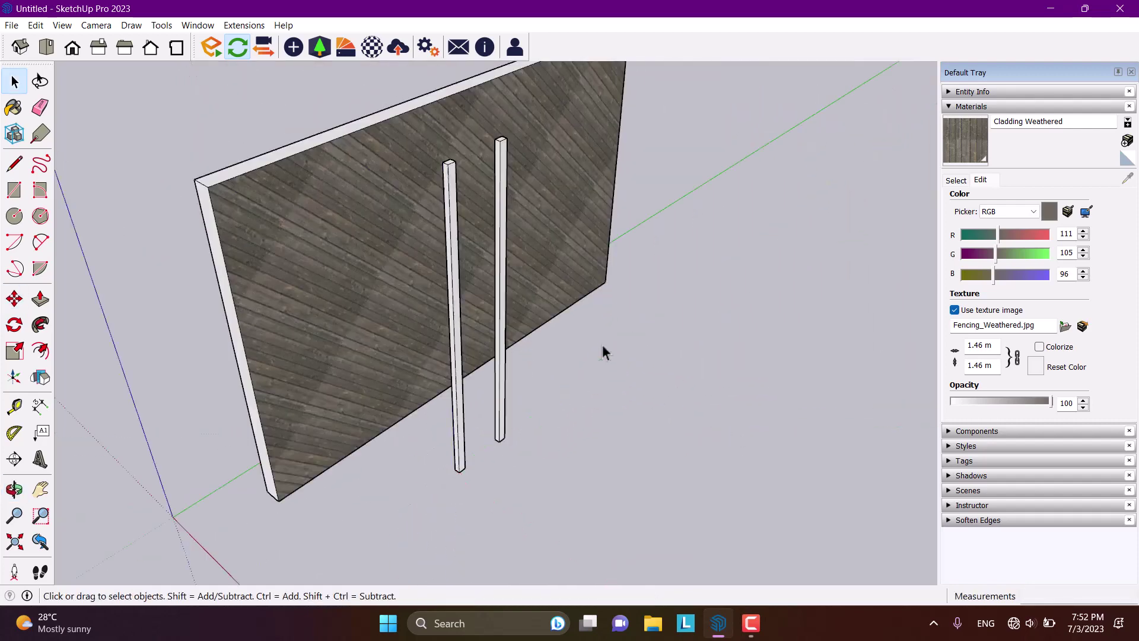
click(15, 191)
Step: Draw a small rectangle on the right post's side face and push/pull it to the left post
scroll(507, 158, up, 5)
click(488, 169)
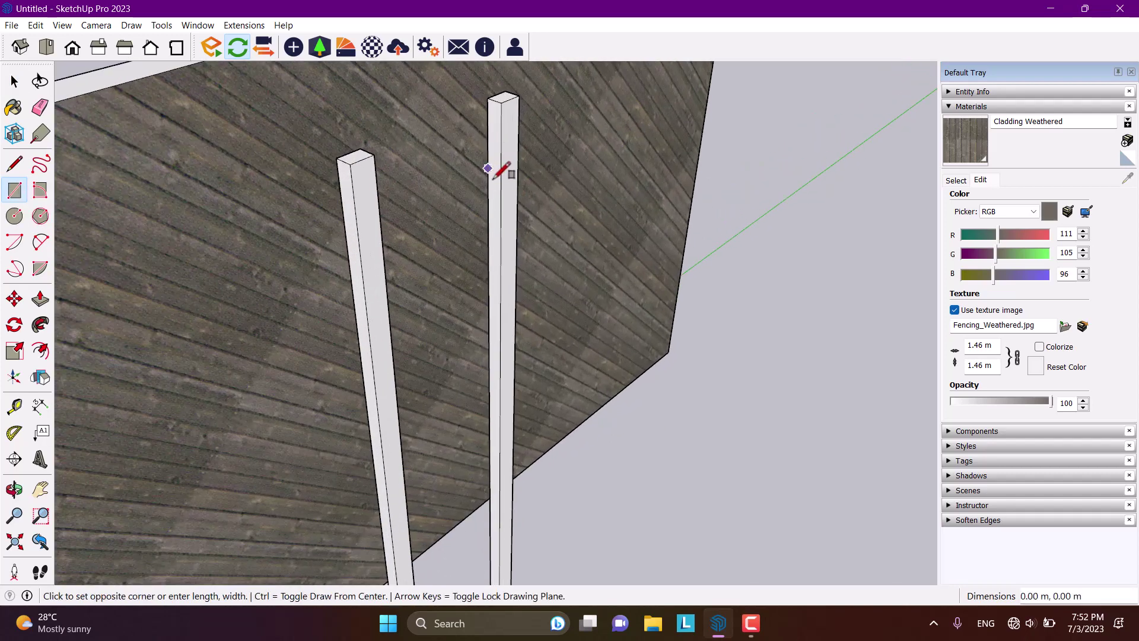
click(500, 190)
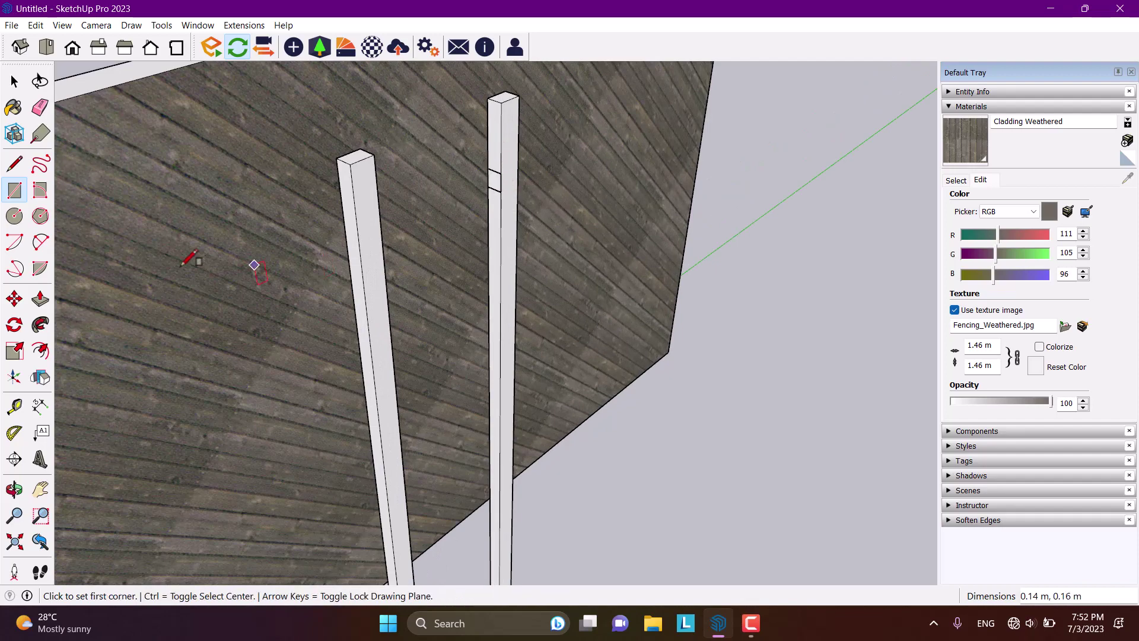
click(40, 298)
click(502, 195)
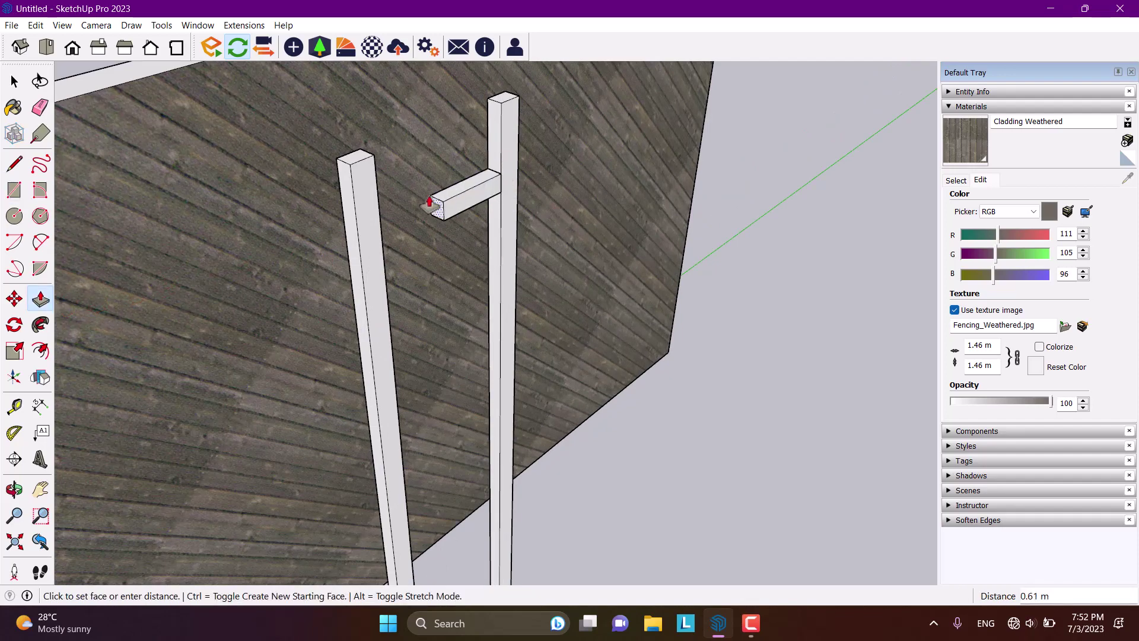
click(377, 179)
key(space)
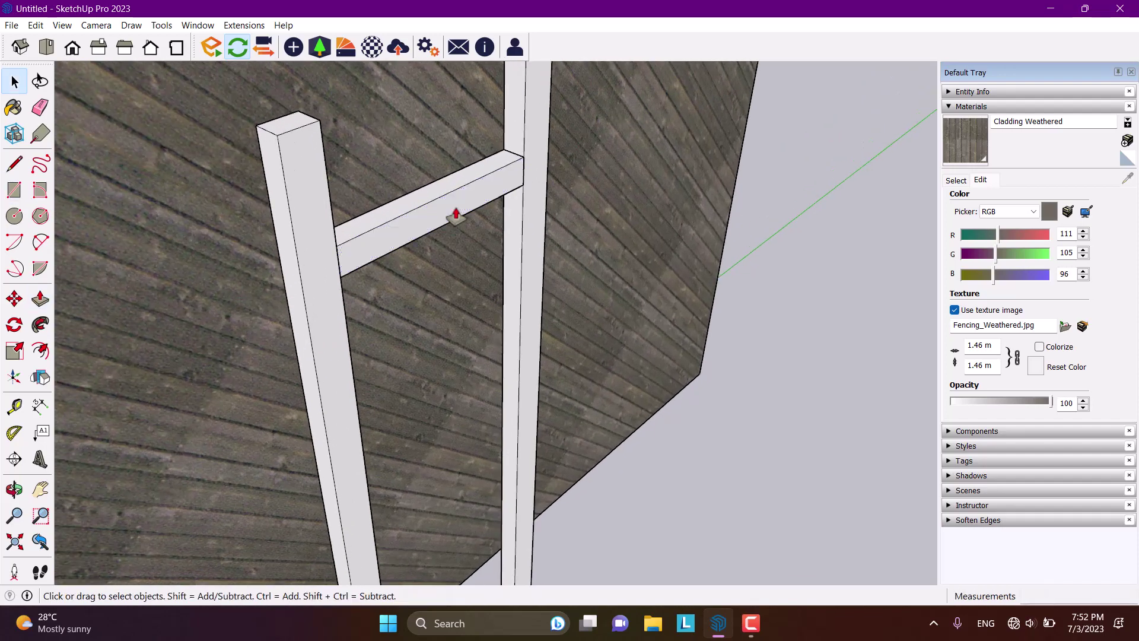
middle_drag(457, 216, 389, 216)
scroll(389, 216, up, 3)
scroll(485, 240, up, 2)
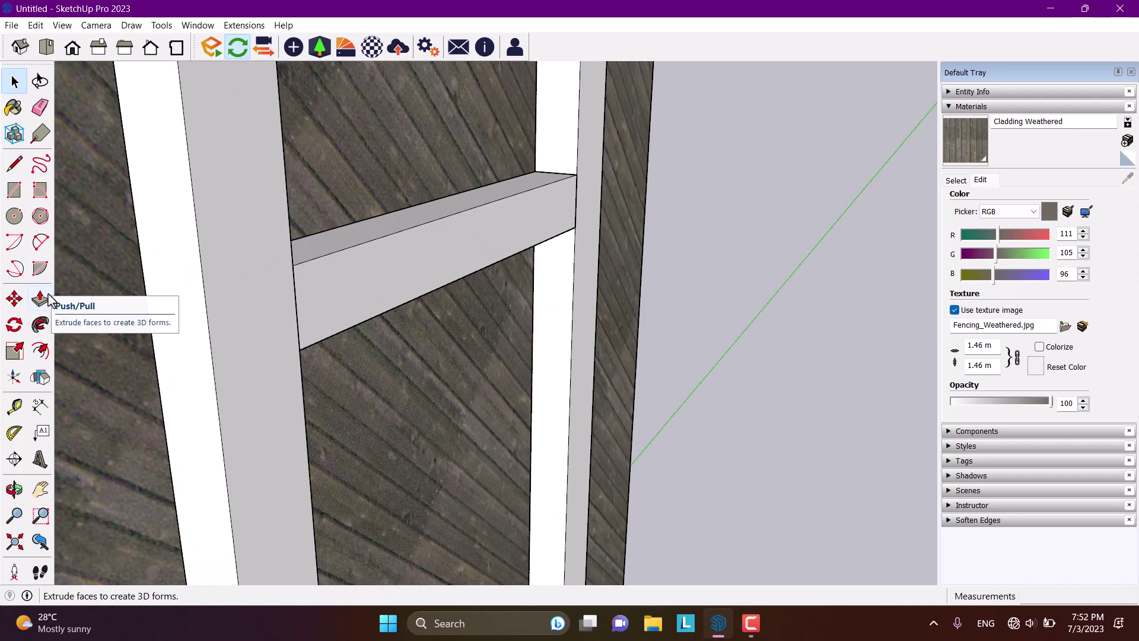
Step: Undo the rung extrusion and round all four outline corners with 2 Point Arcs
click(42, 244)
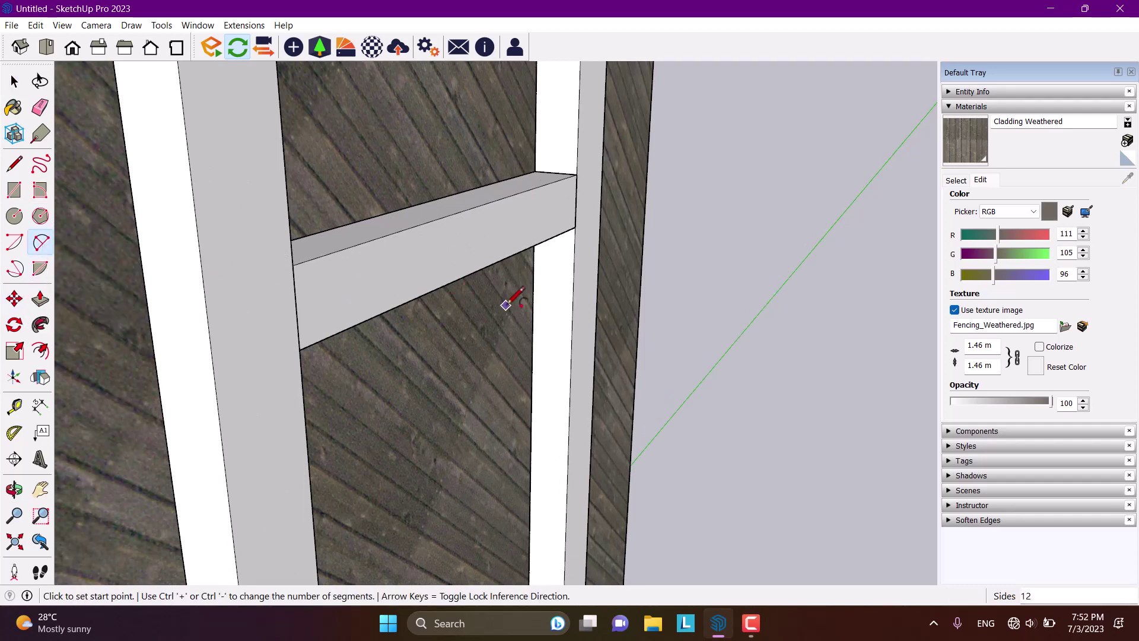
key(ctrl+z)
scroll(574, 156, up, 5)
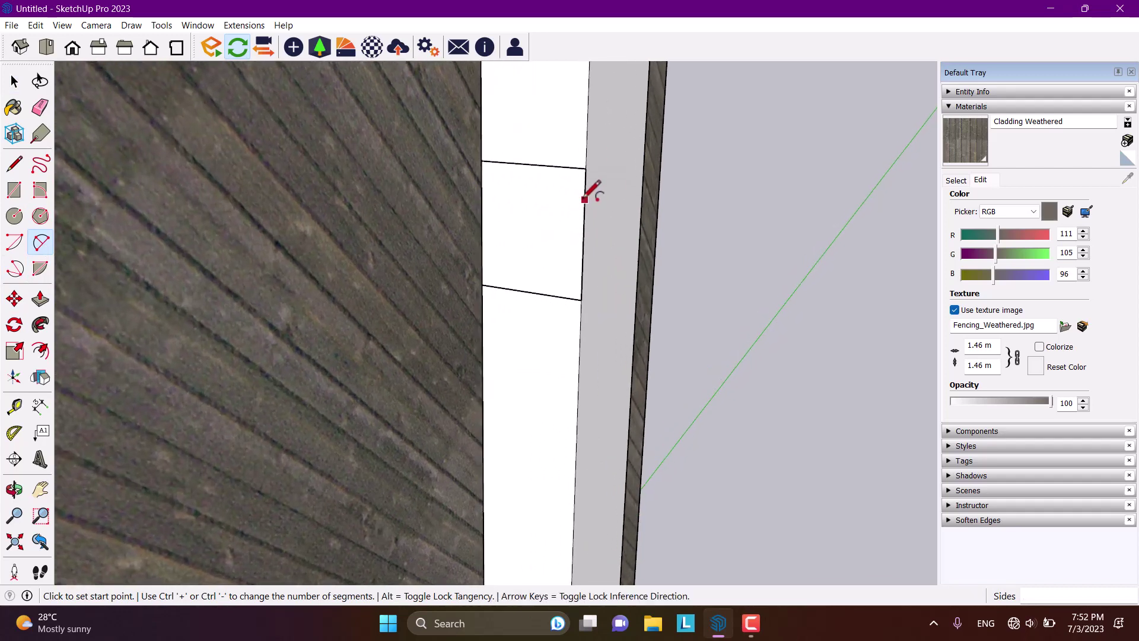
click(585, 198)
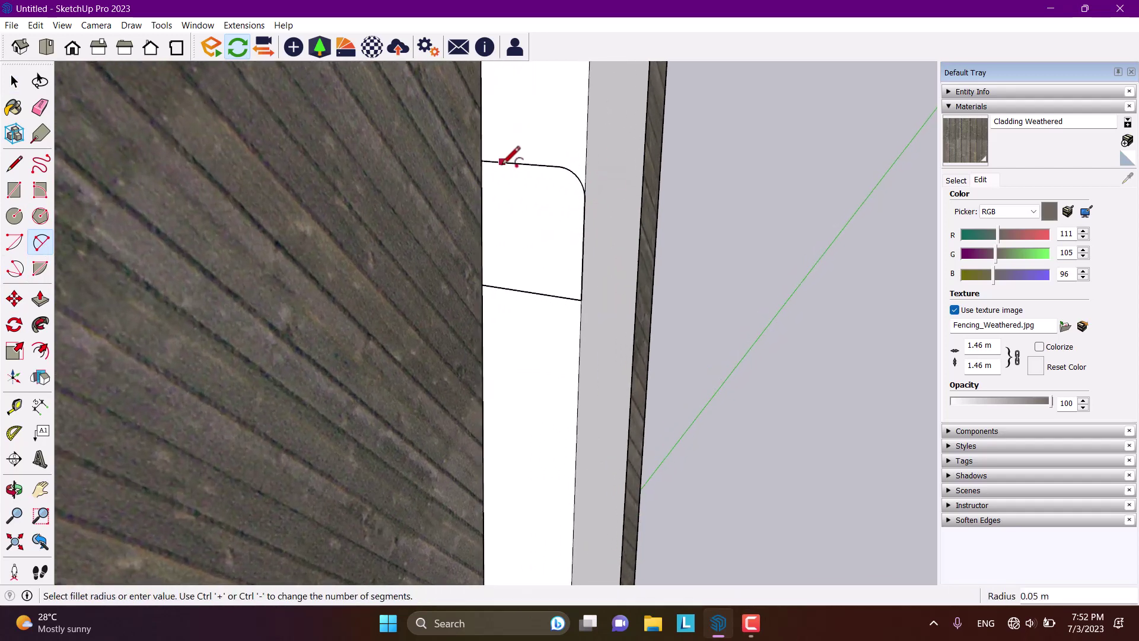
click(484, 177)
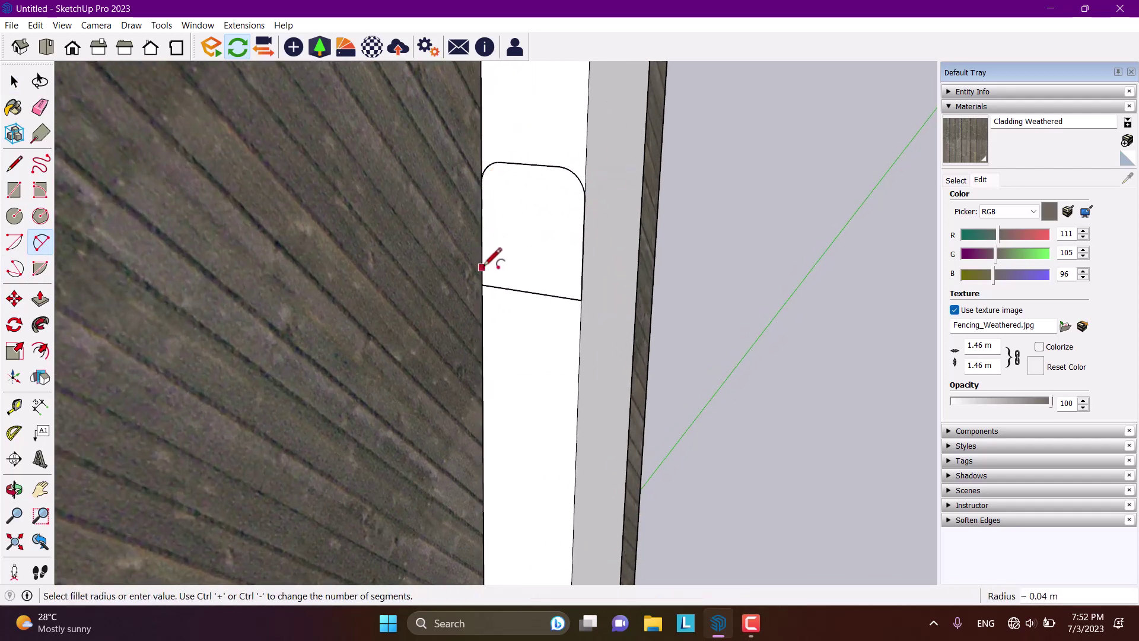
click(502, 284)
click(562, 295)
click(581, 279)
click(580, 272)
middle_drag(579, 271, 453, 322)
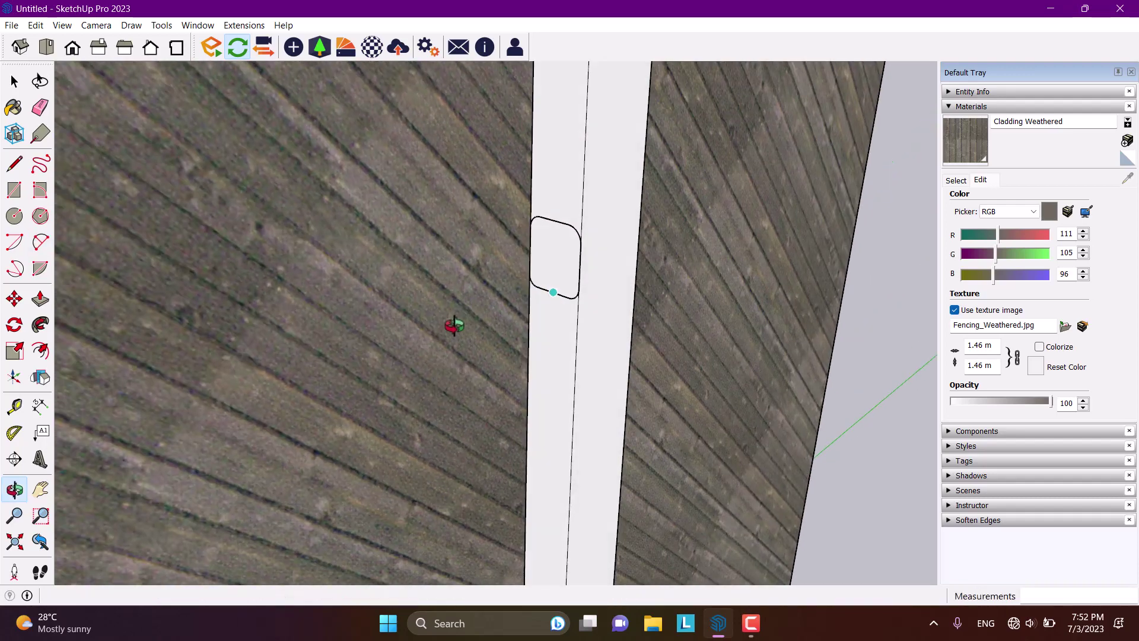
key(space)
click(564, 266)
Step: Turn the rounded rung profile into a component
right_click(565, 265)
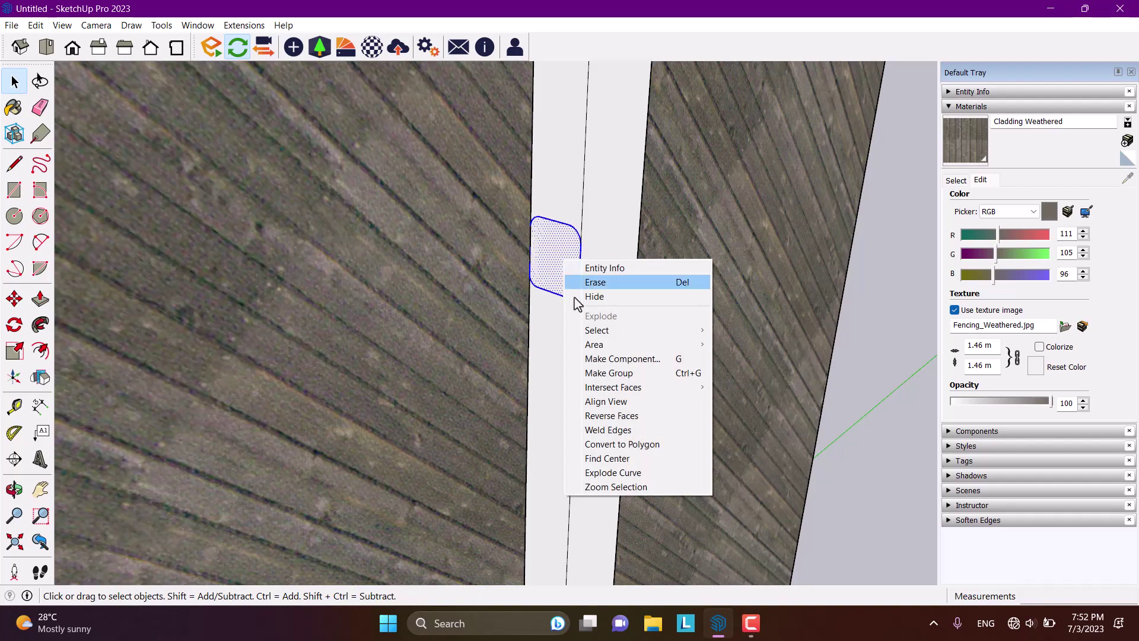
click(611, 356)
click(587, 467)
scroll(531, 209, down, 5)
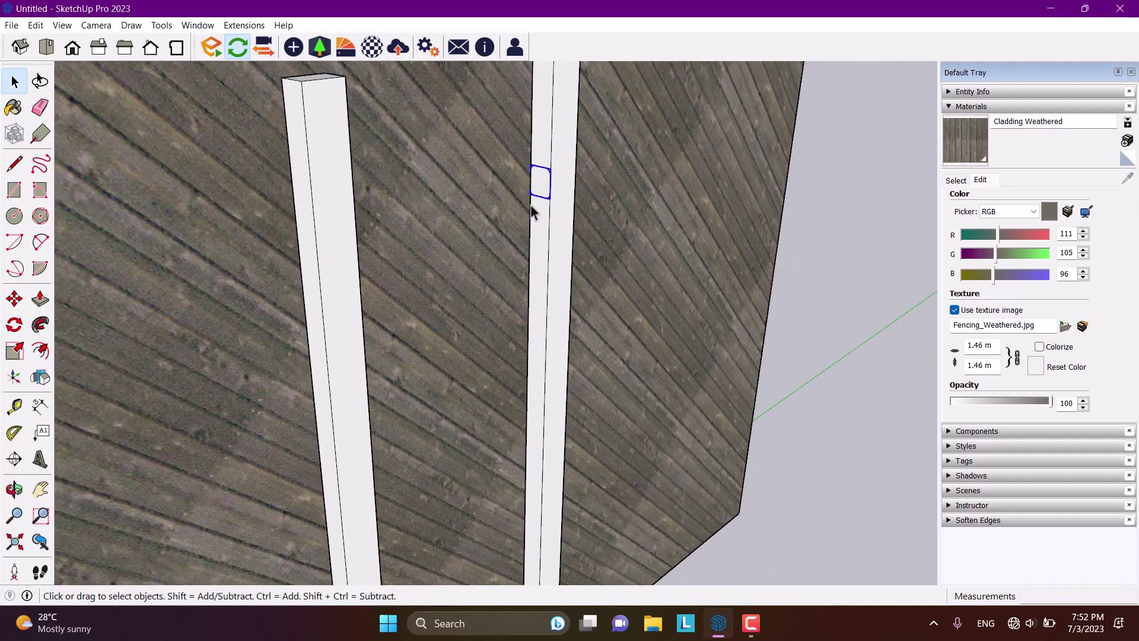
Step: Copy the rung up the right post with Move+Ctrl and array it as 10x
click(15, 299)
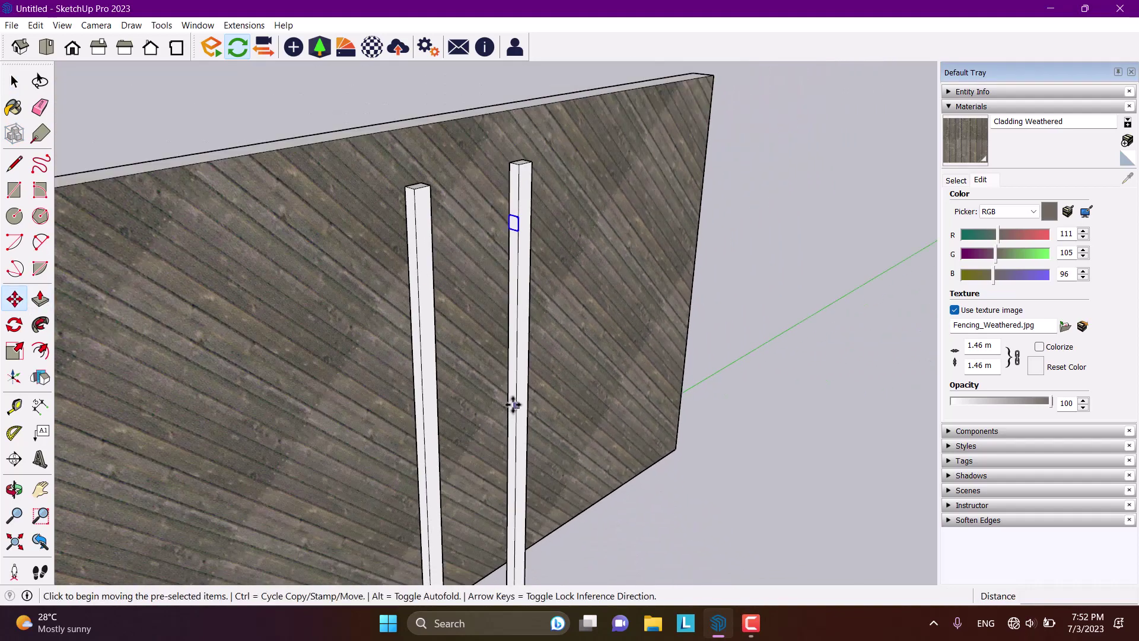
middle_drag(511, 401, 541, 262)
key(ctrl)
click(539, 221)
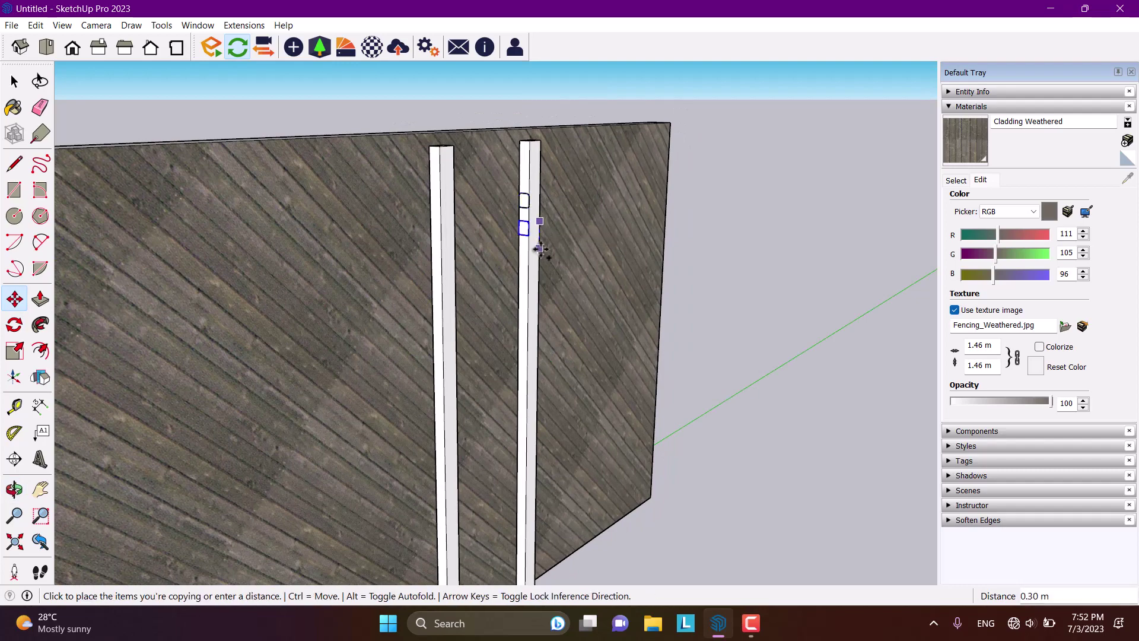
click(538, 275)
scroll(487, 200, down, 5)
text(10x)
key(Return)
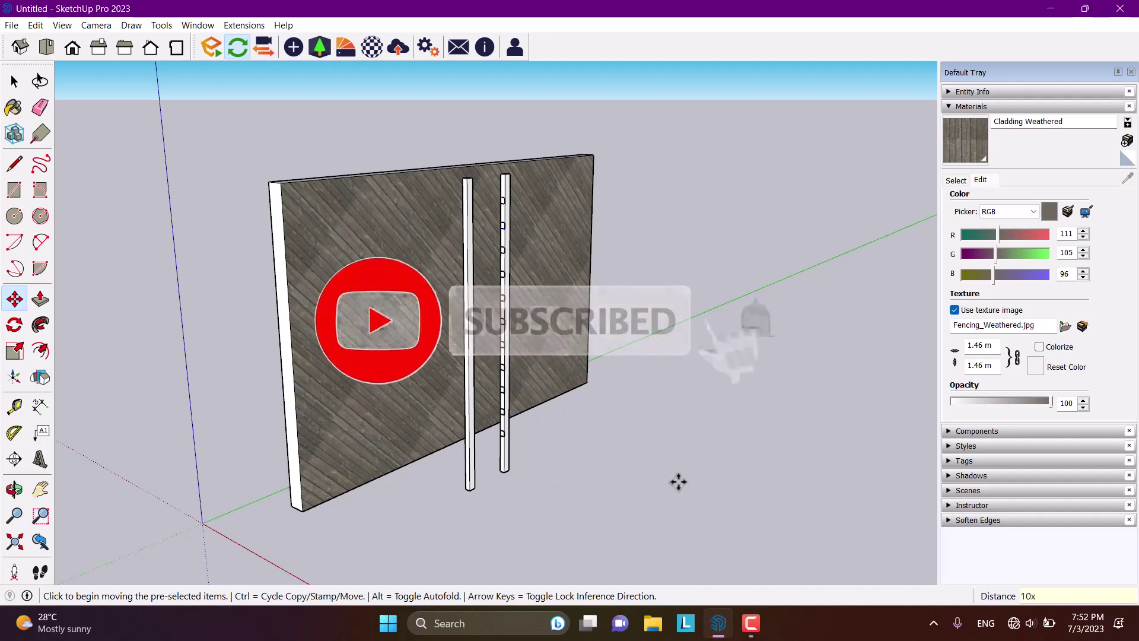
key(Escape)
key(space)
scroll(506, 452, up, 5)
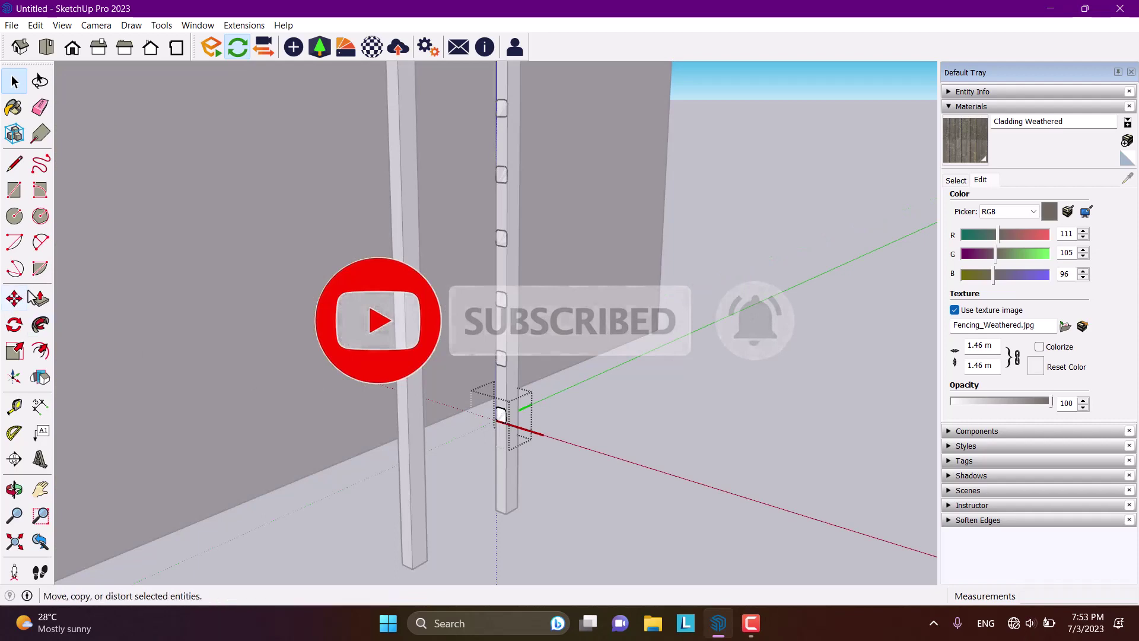
Step: Push/Pull the rung end faces 0.61 m across to the left post and orbit to check
click(39, 299)
click(500, 414)
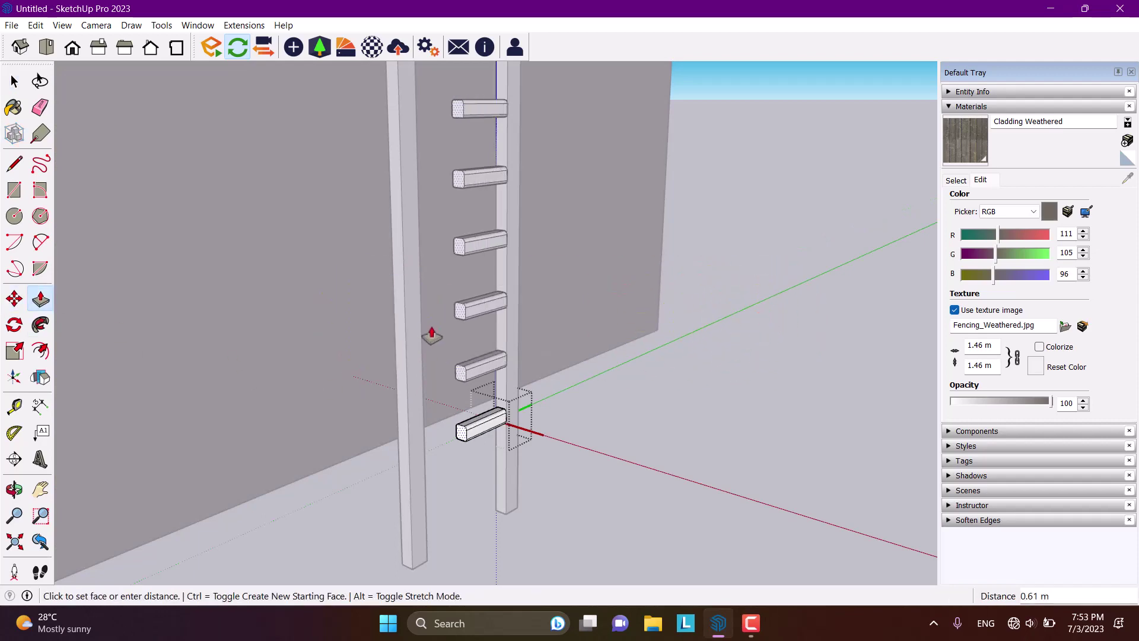
click(420, 320)
scroll(524, 432, down, 5)
key(space)
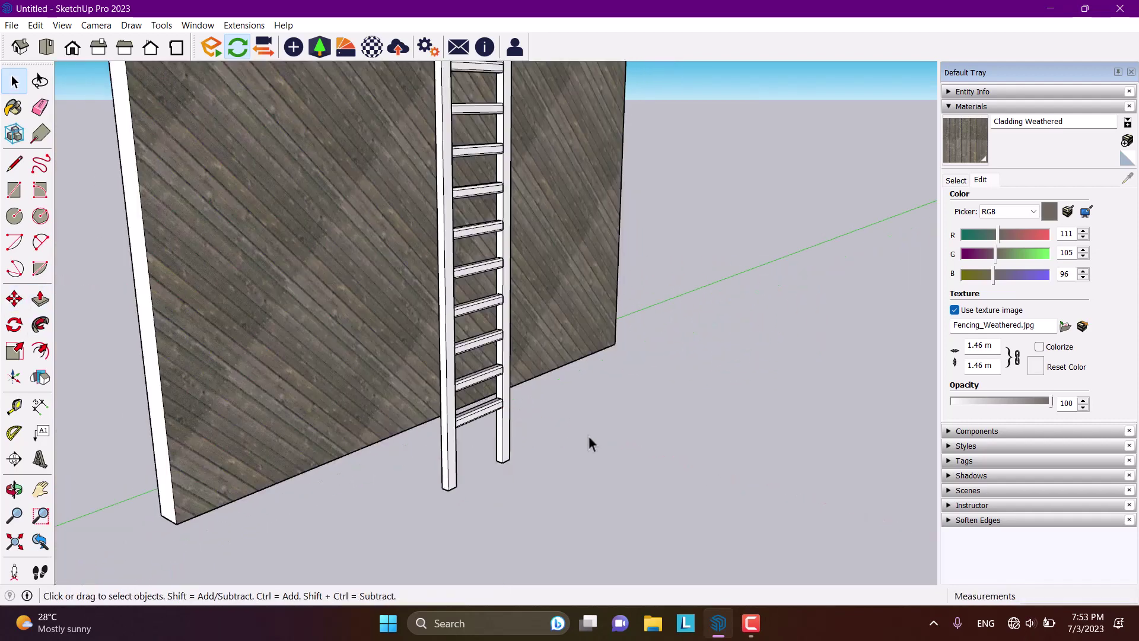
middle_drag(588, 436, 600, 519)
scroll(505, 207, up, 6)
double_click(505, 208)
Step: Copy both rails' inner edges 0.04 m inward with Move and Ctrl
scroll(510, 180, up, 2)
click(511, 179)
scroll(510, 179, up, 1)
click(512, 179)
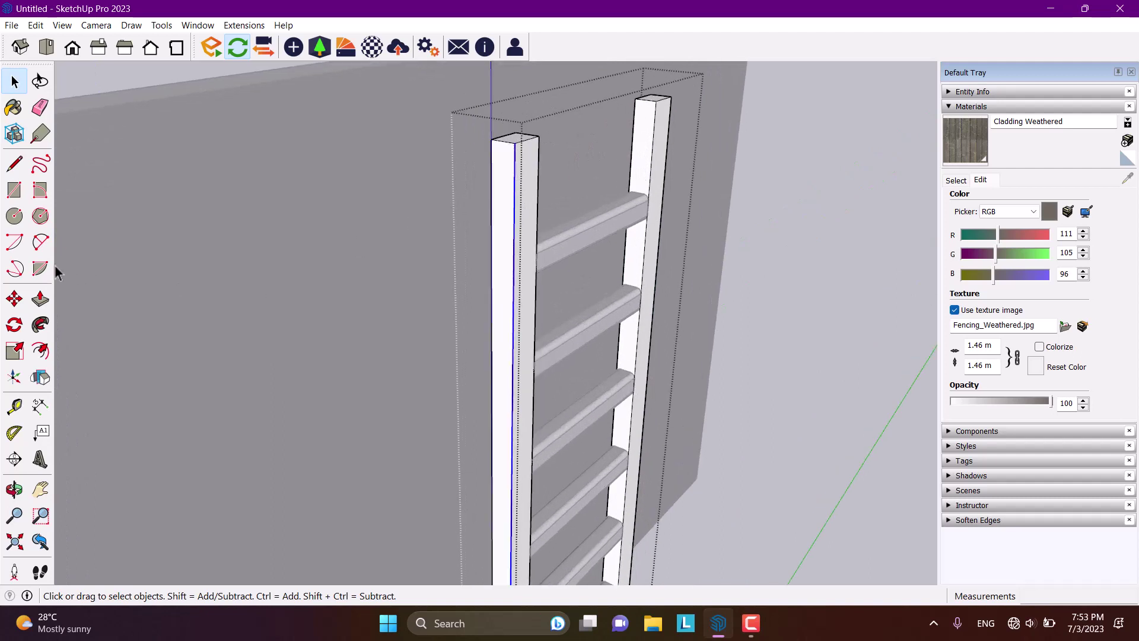
click(13, 300)
key(space)
shift+click(669, 116)
click(15, 300)
middle_drag(629, 308, 518, 178)
key(ctrl)
click(519, 180)
scroll(511, 179, up, 1)
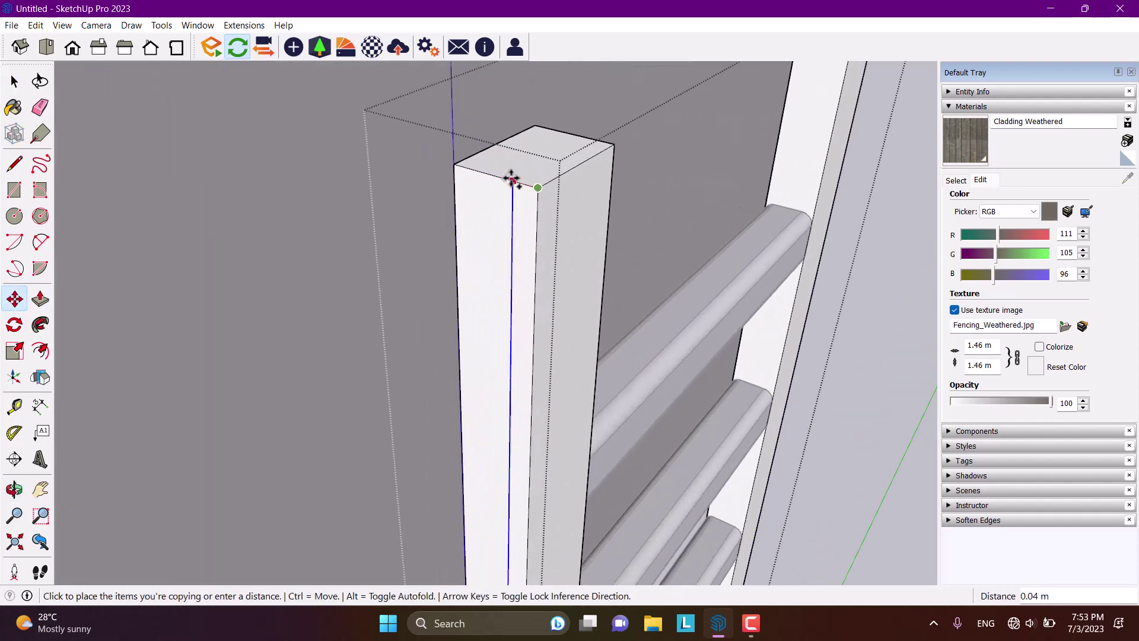
click(512, 180)
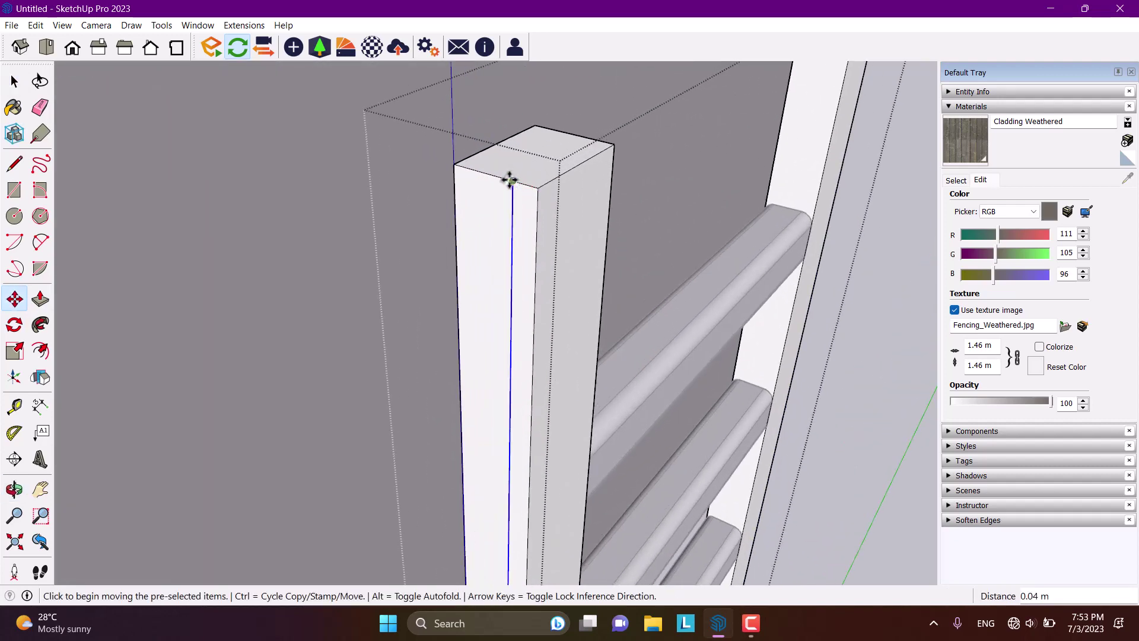
Step: Push/Pull the new 0.04 m strip on the post and inspect the post top
click(38, 301)
click(534, 239)
click(540, 225)
scroll(500, 296, down, 3)
middle_drag(500, 297, 539, 303)
scroll(358, 224, up, 5)
scroll(359, 209, down, 8)
key(space)
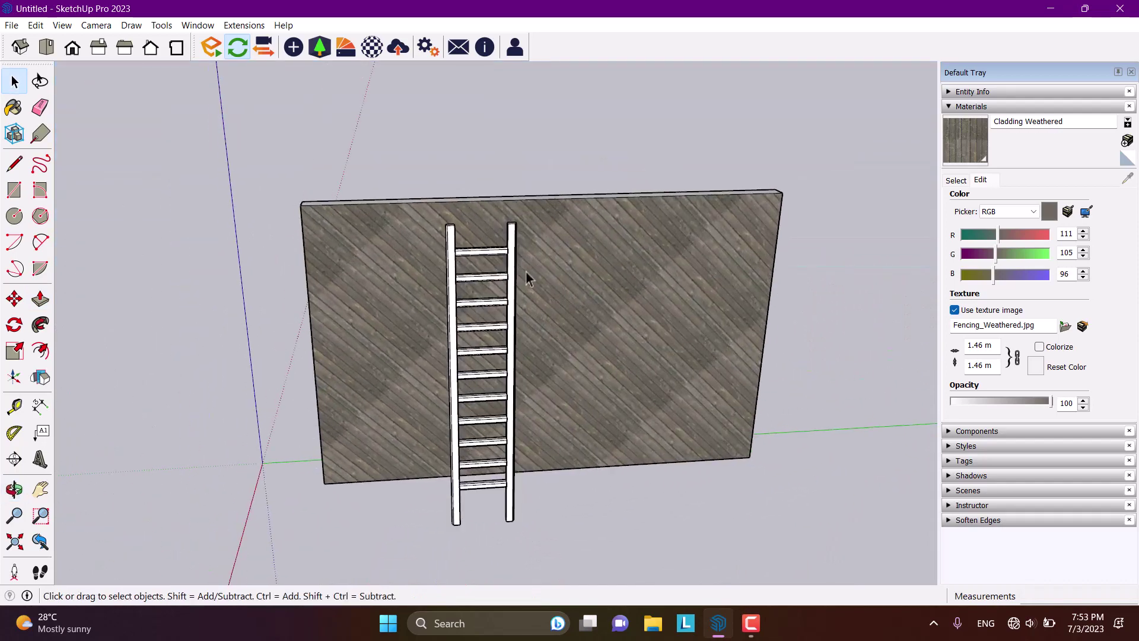
middle_drag(514, 274, 502, 303)
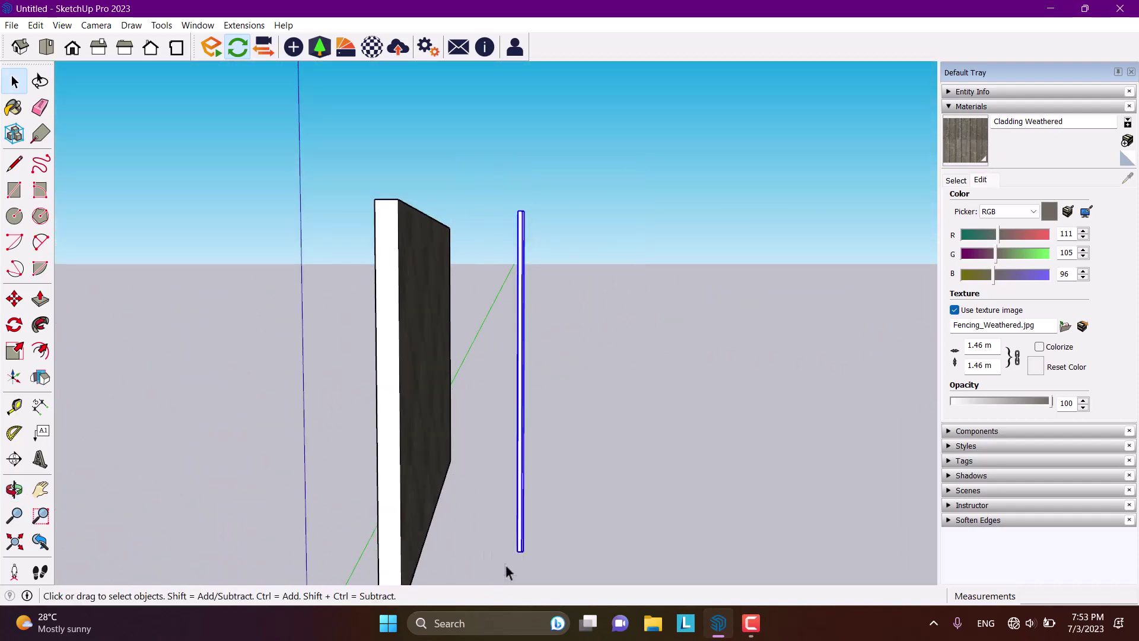
middle_drag(535, 540, 527, 349)
right_click(514, 347)
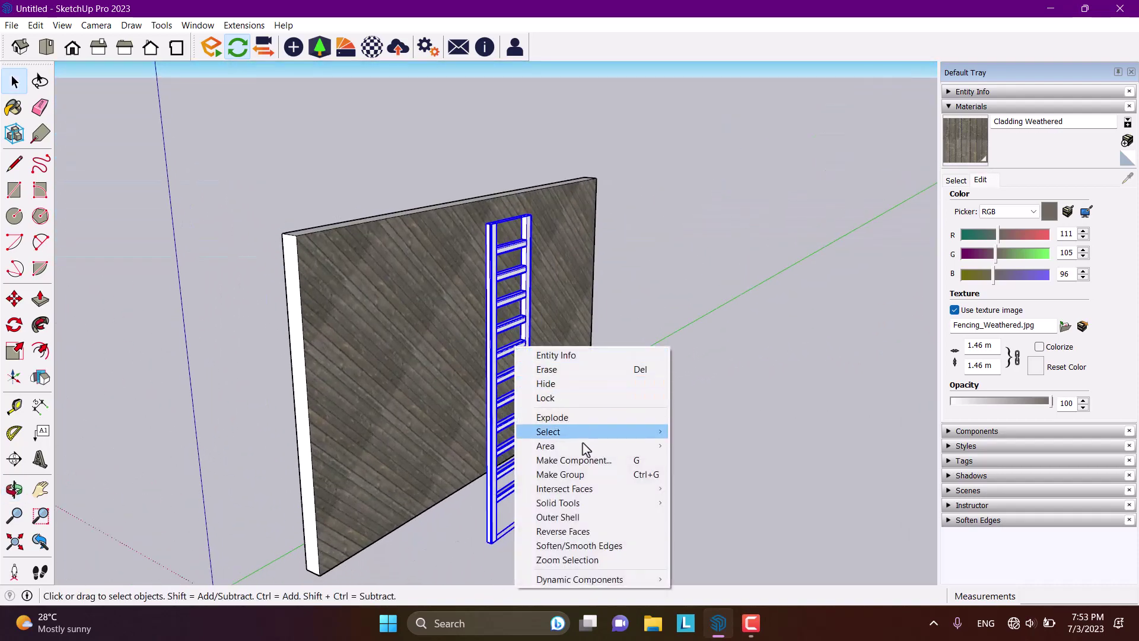
click(587, 475)
middle_drag(638, 313, 767, 240)
middle_drag(506, 453, 582, 349)
scroll(581, 341, up, 2)
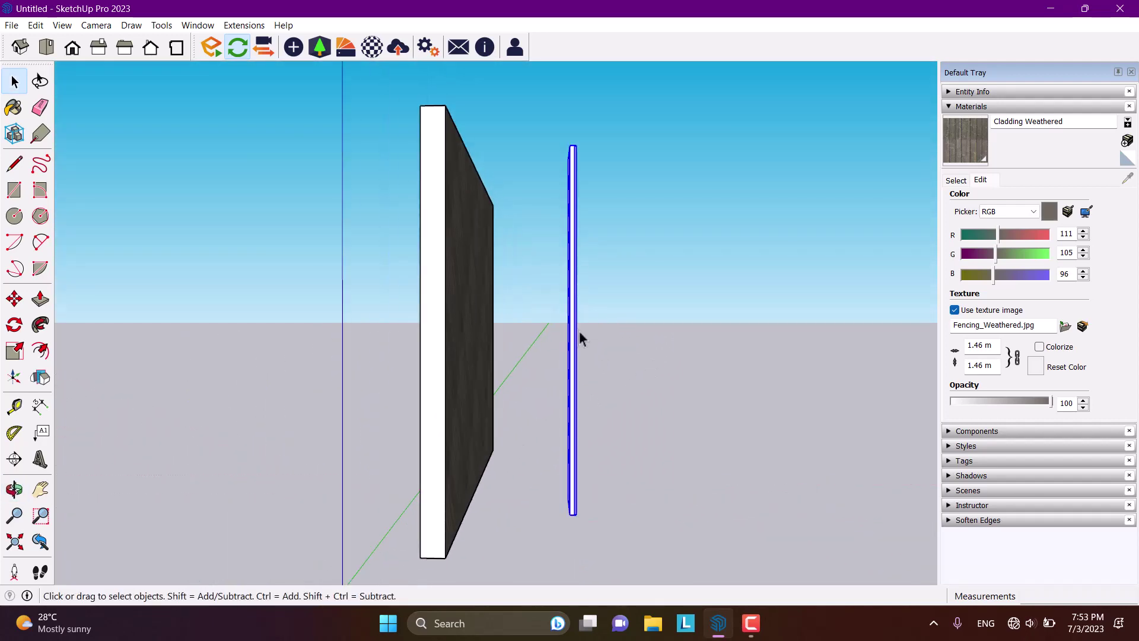
Step: Rotate the ladder about its base so its top rests against the cladded wall
click(15, 324)
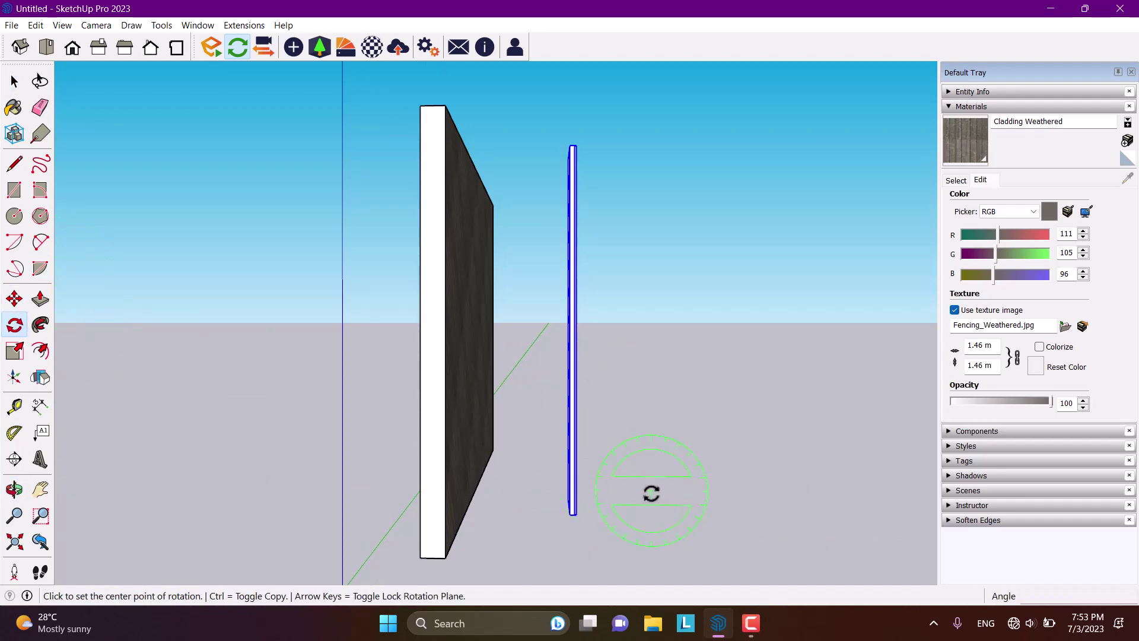
middle_drag(648, 496, 553, 496)
scroll(545, 501, up, 3)
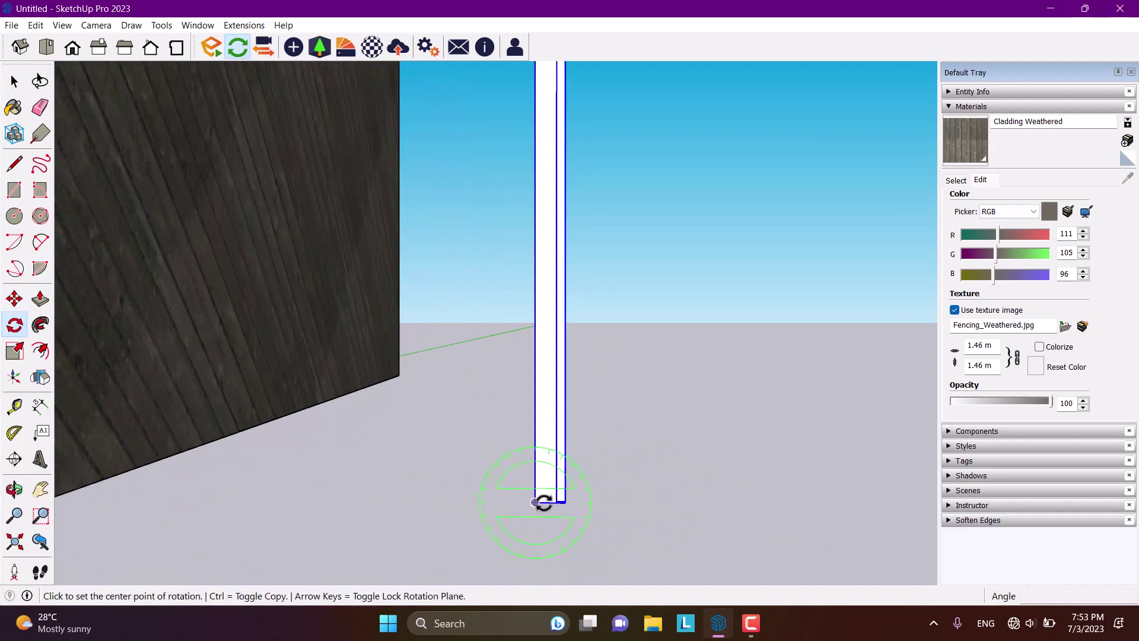
click(544, 503)
scroll(544, 503, down, 5)
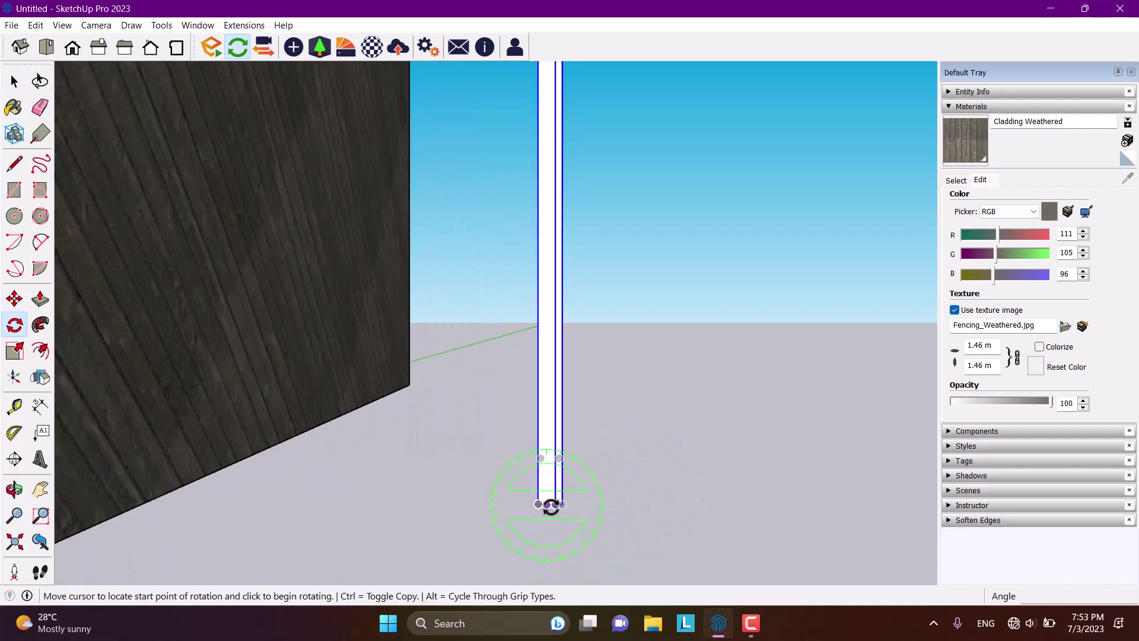
scroll(550, 165, up, 2)
scroll(549, 157, up, 3)
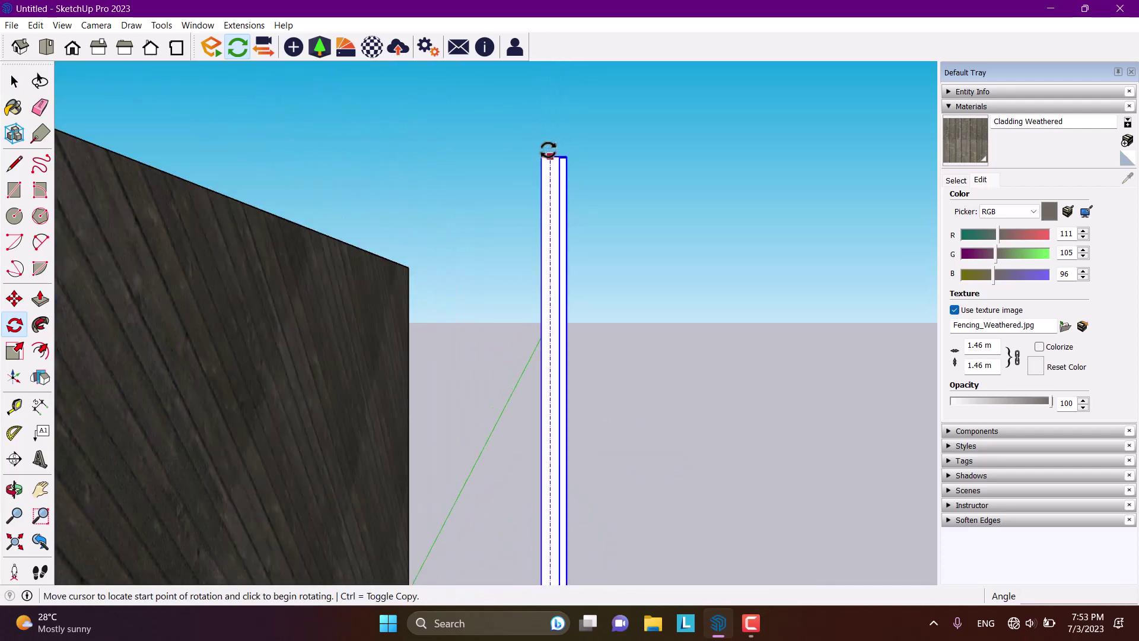
click(548, 156)
scroll(474, 170, down, 5)
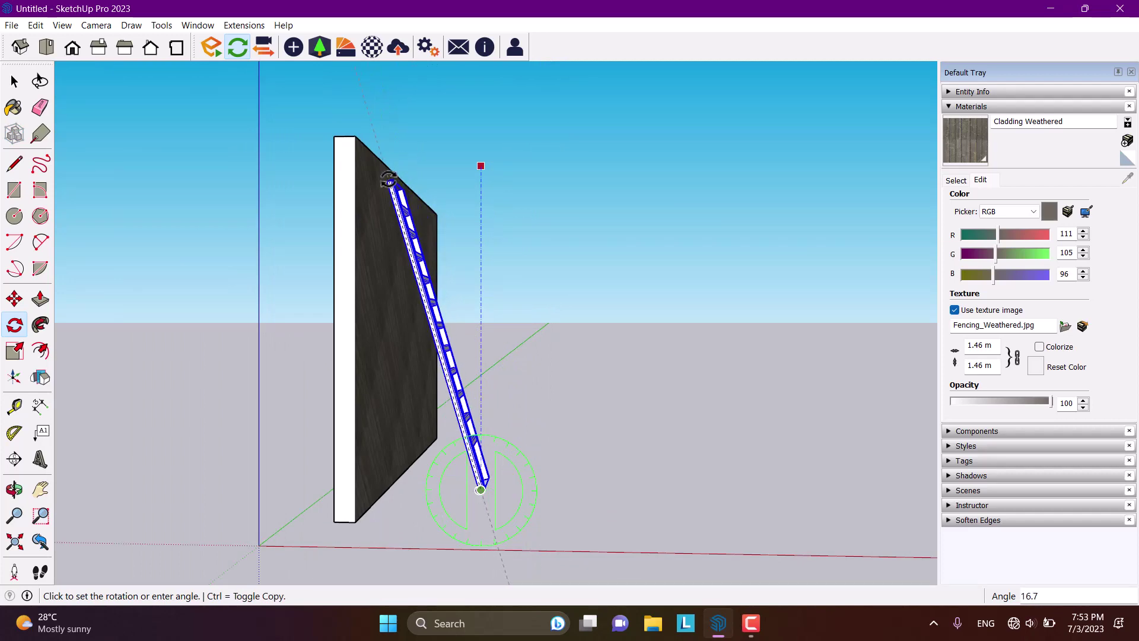
click(389, 166)
Step: Deselect the ladder and view the wall and leaning ladder head-on
scroll(585, 190, down, 2)
middle_drag(585, 190, 396, 310)
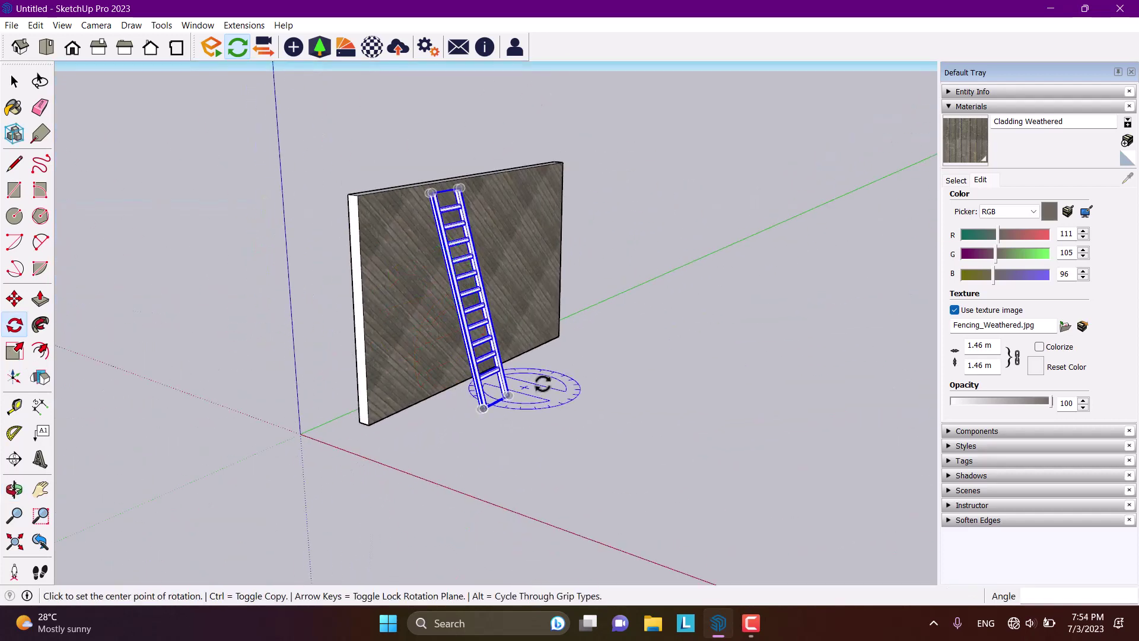
key(space)
scroll(490, 309, up, 3)
middle_drag(490, 310, 525, 265)
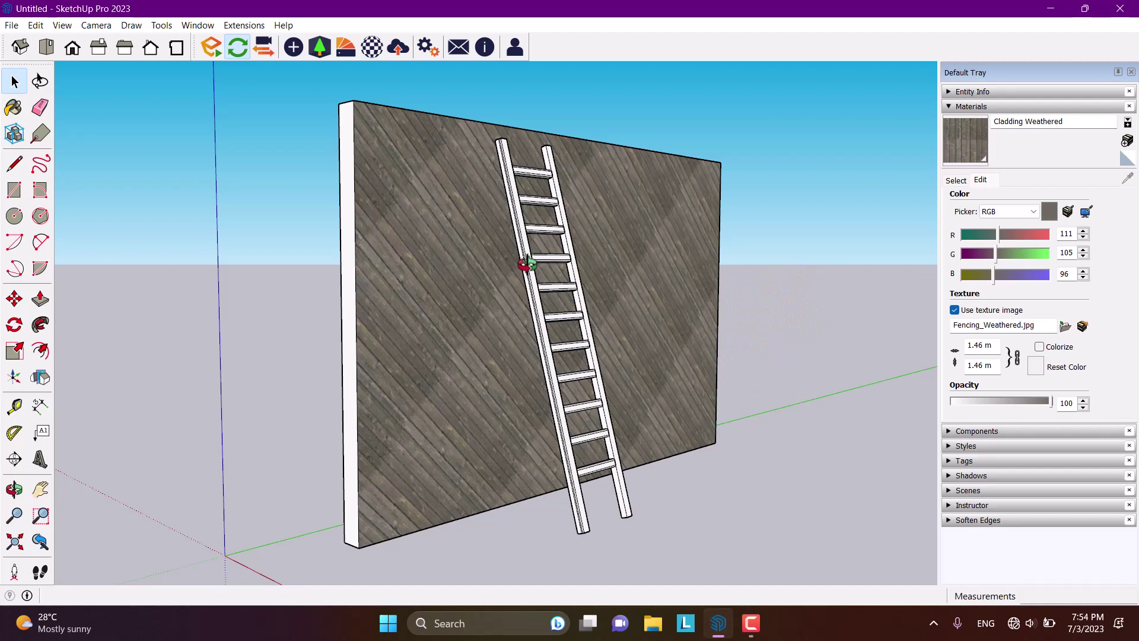
click(18, 84)
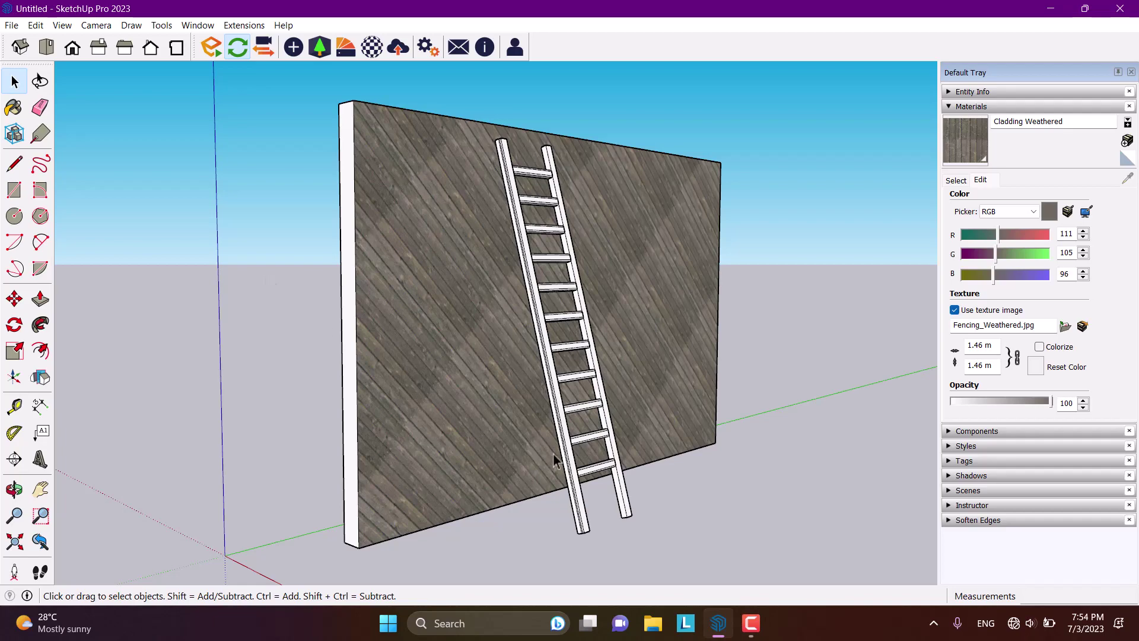
middle_drag(575, 414, 556, 465)
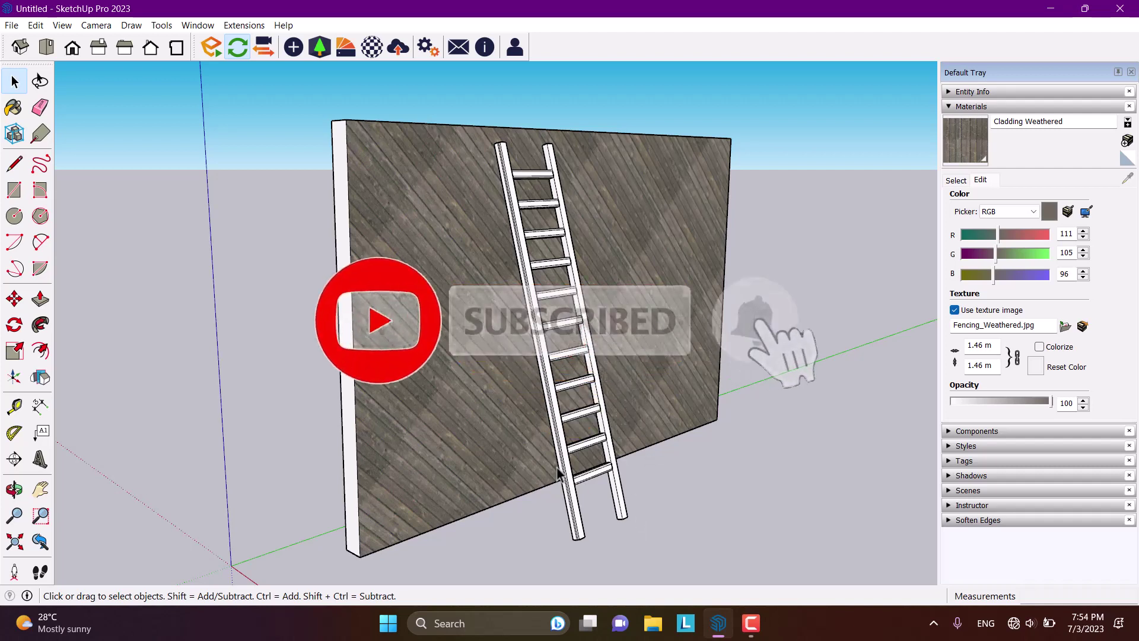
click(749, 635)
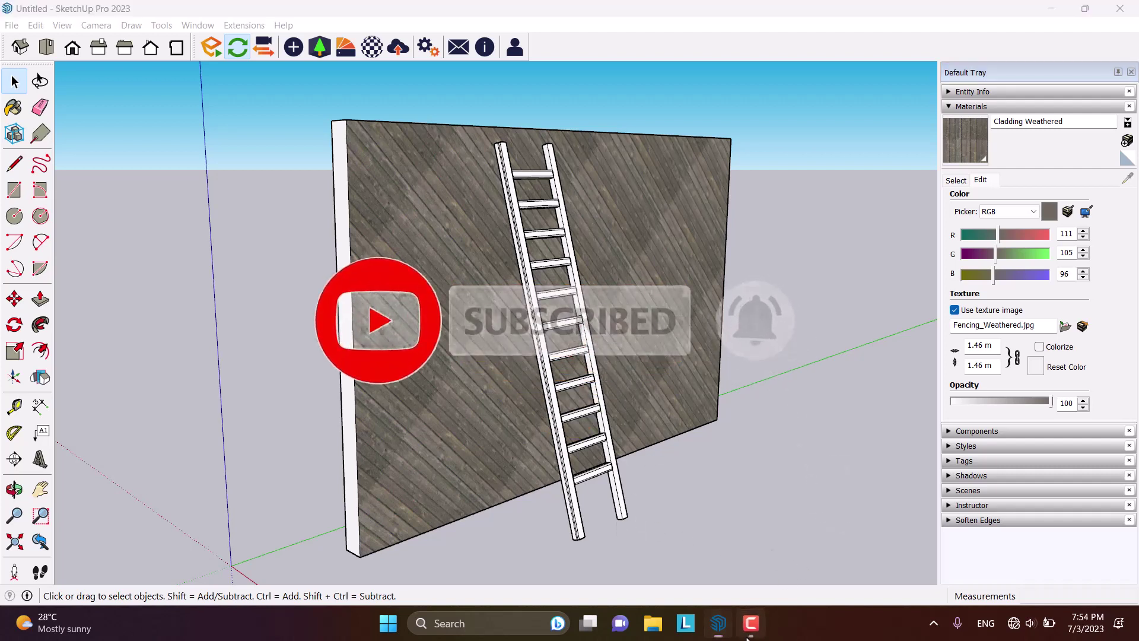